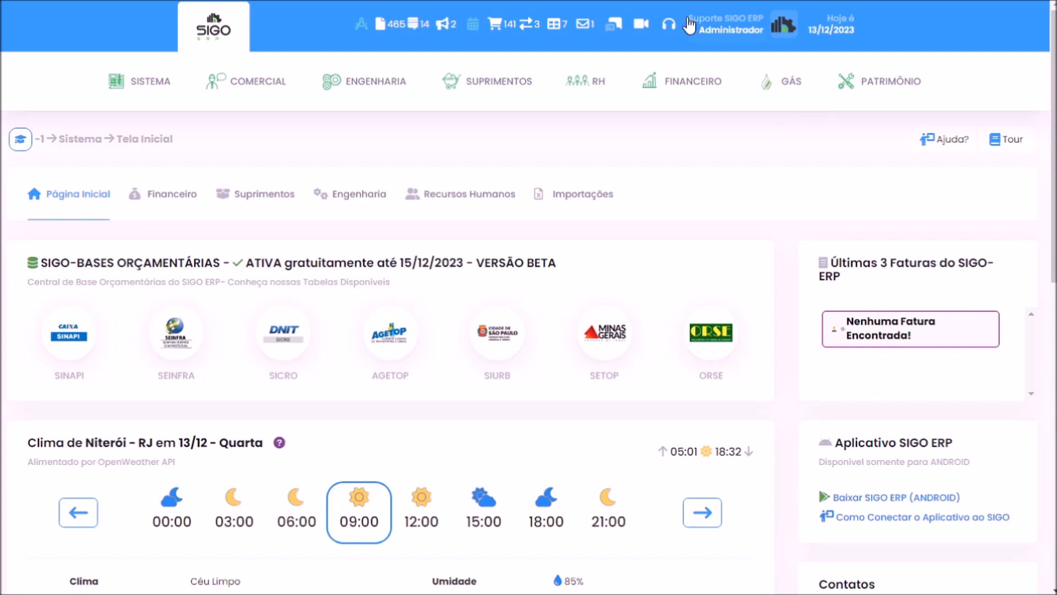
Register a new budget table (Tabela Orçamentária) named "Tabela Orçamentária EXEMPLO" with code 2023.
{"action": "left_click", "coordinate": [149, 82]}
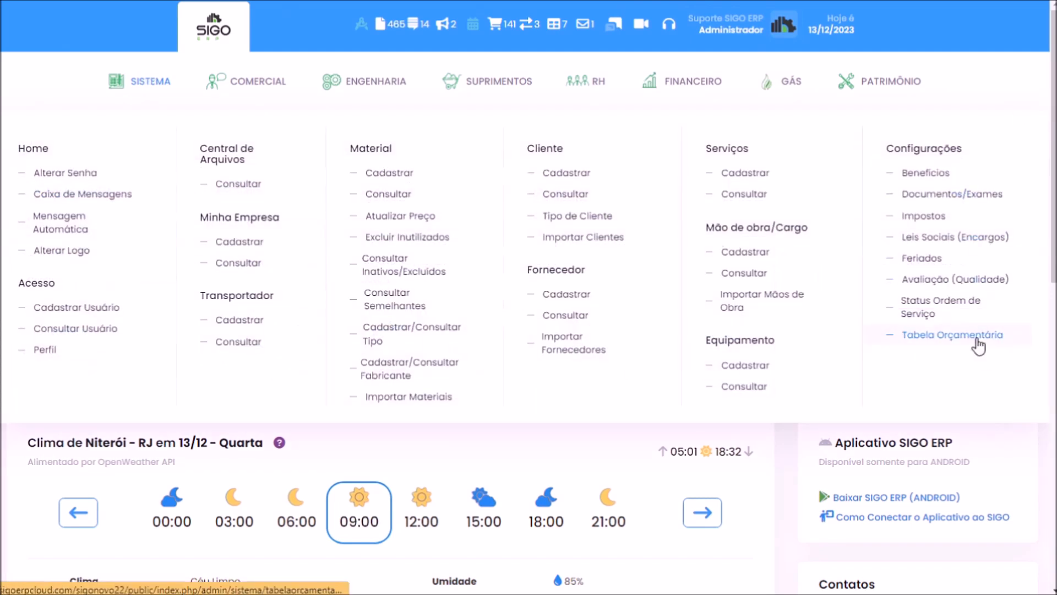
{"action": "left_click", "coordinate": [958, 336]}
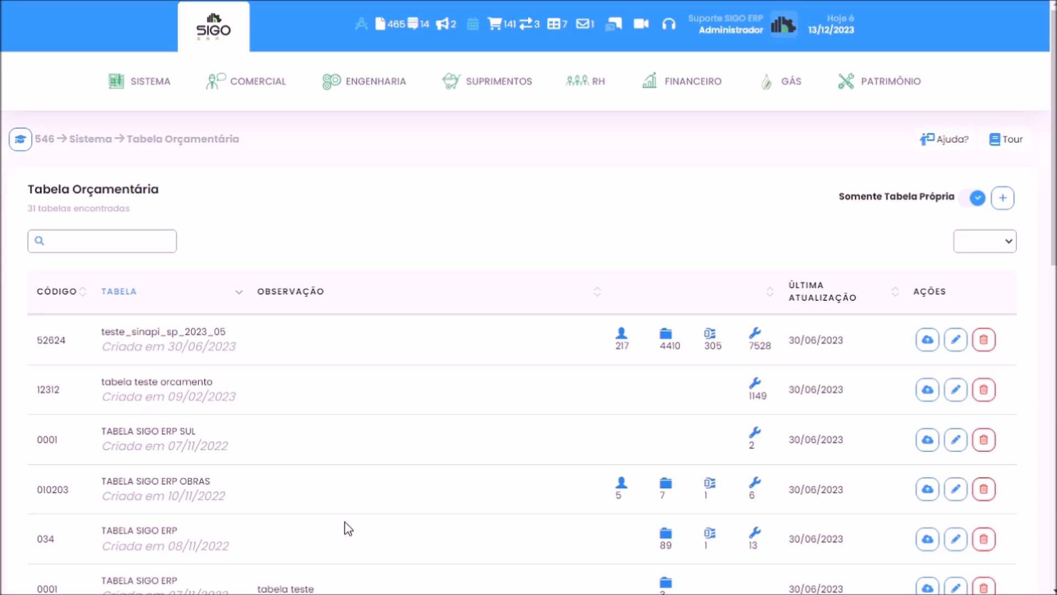
{"action": "left_click", "coordinate": [1003, 199]}
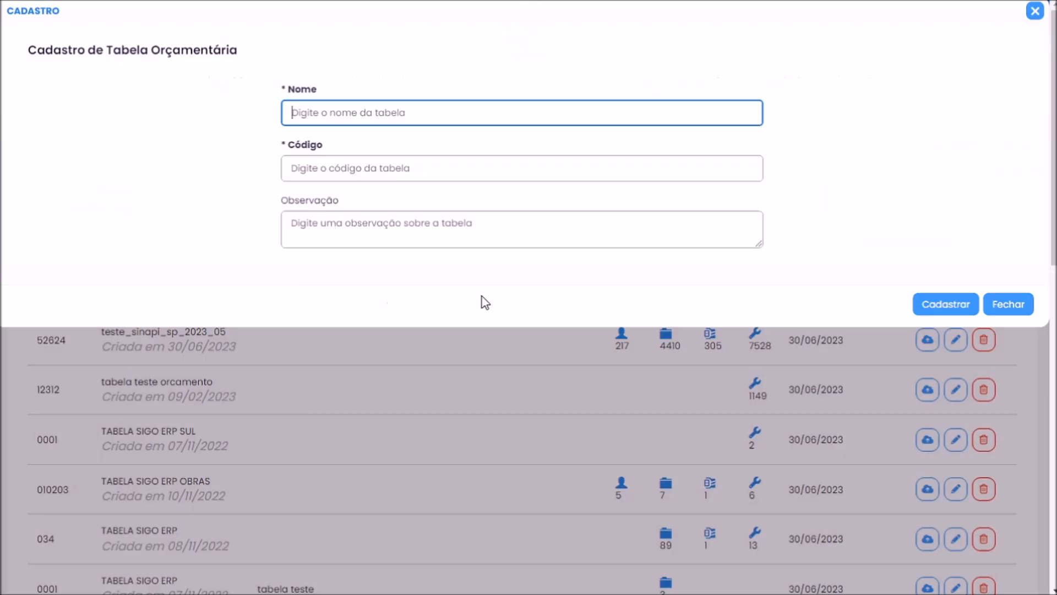
{"action": "type", "text": "Tabela Orçamentária EXE"}
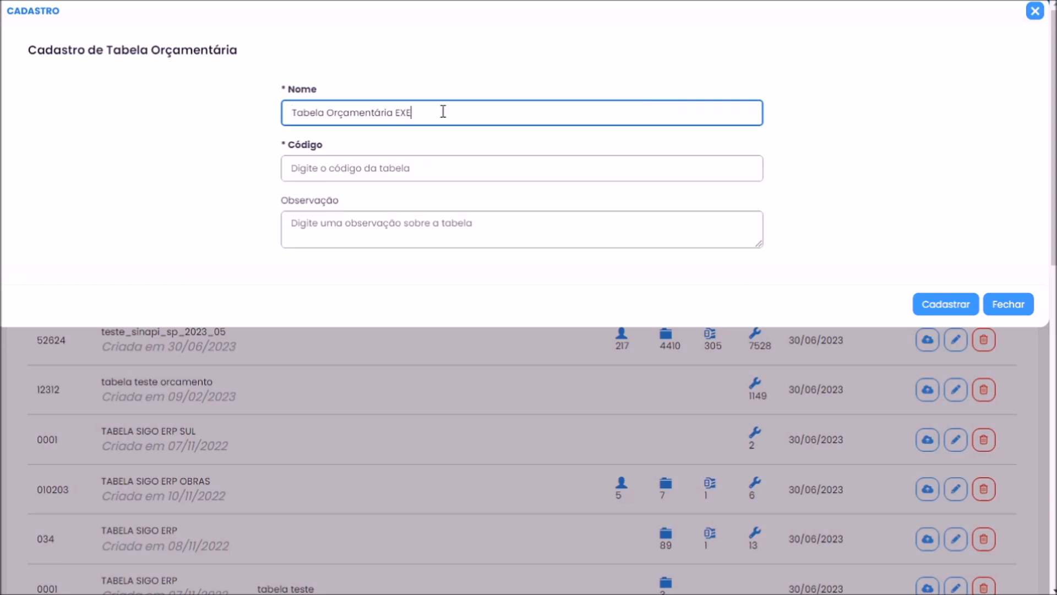
{"action": "type", "text": "MPLO"}
{"action": "left_click", "coordinate": [292, 165]}
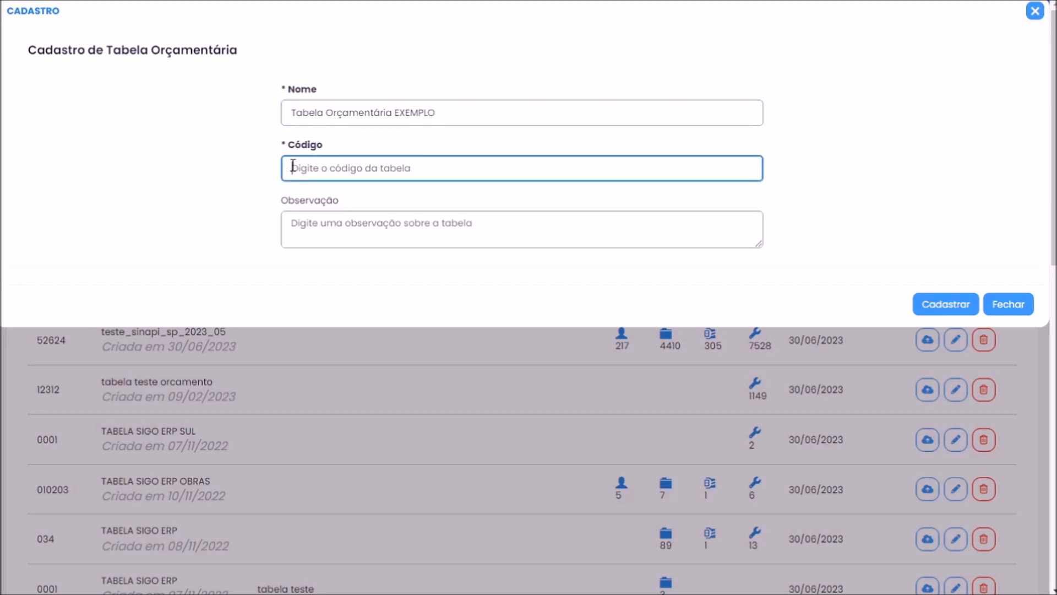
{"action": "type", "text": "2023"}
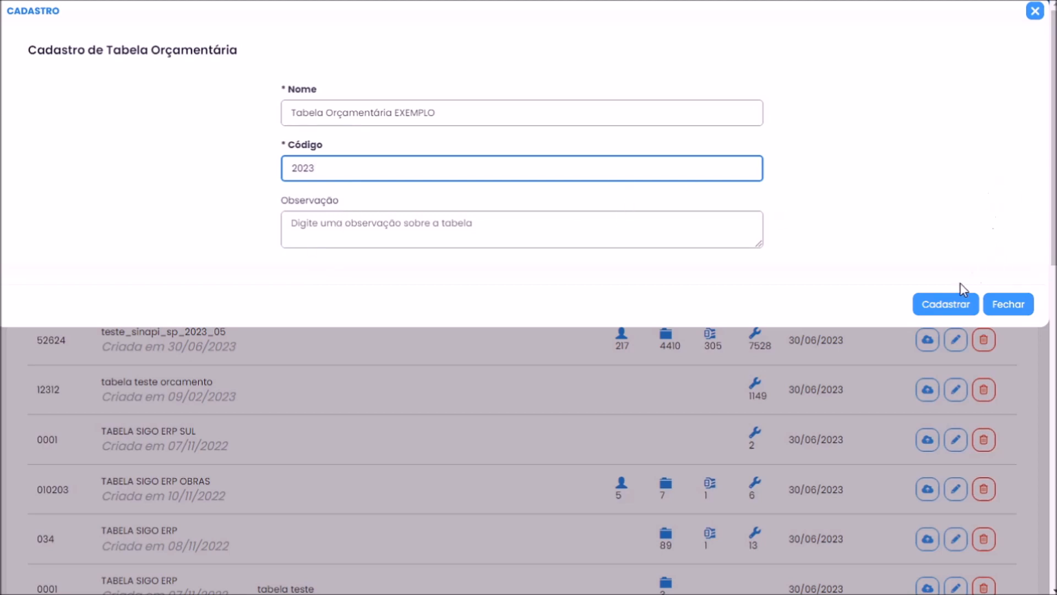
{"action": "left_click", "coordinate": [945, 310]}
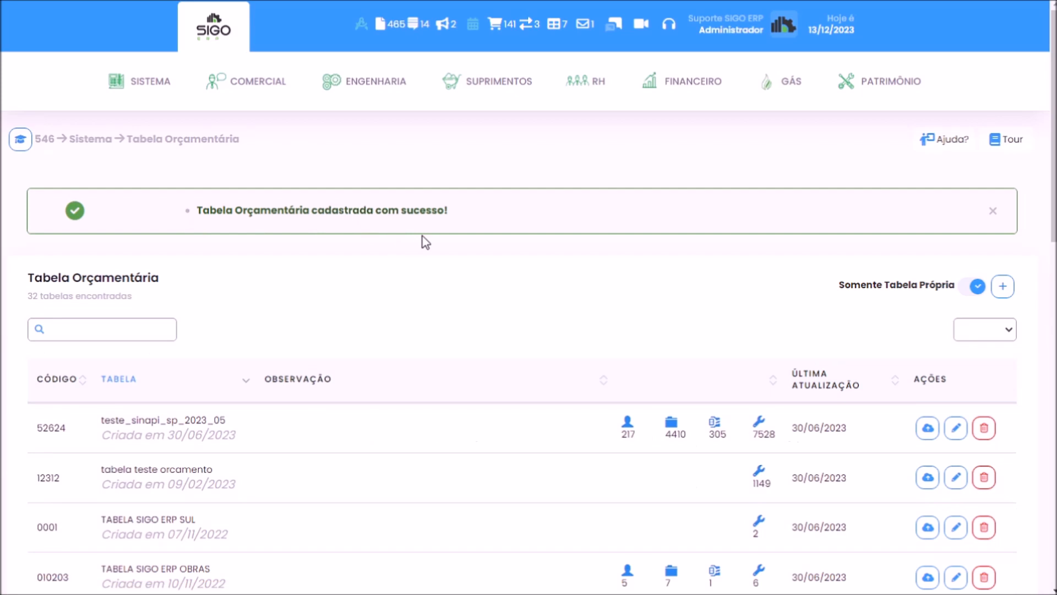
Find the new table by searching "EX", open its import page and download the Excel import template.
{"action": "left_click", "coordinate": [124, 329]}
{"action": "type", "text": "EX"}
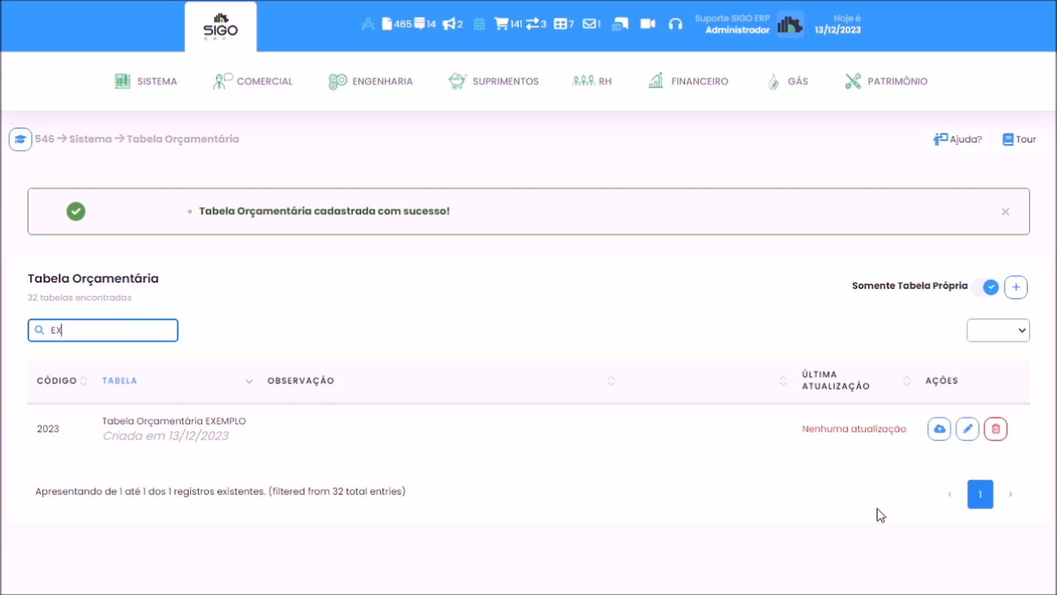
{"action": "left_click", "coordinate": [939, 432]}
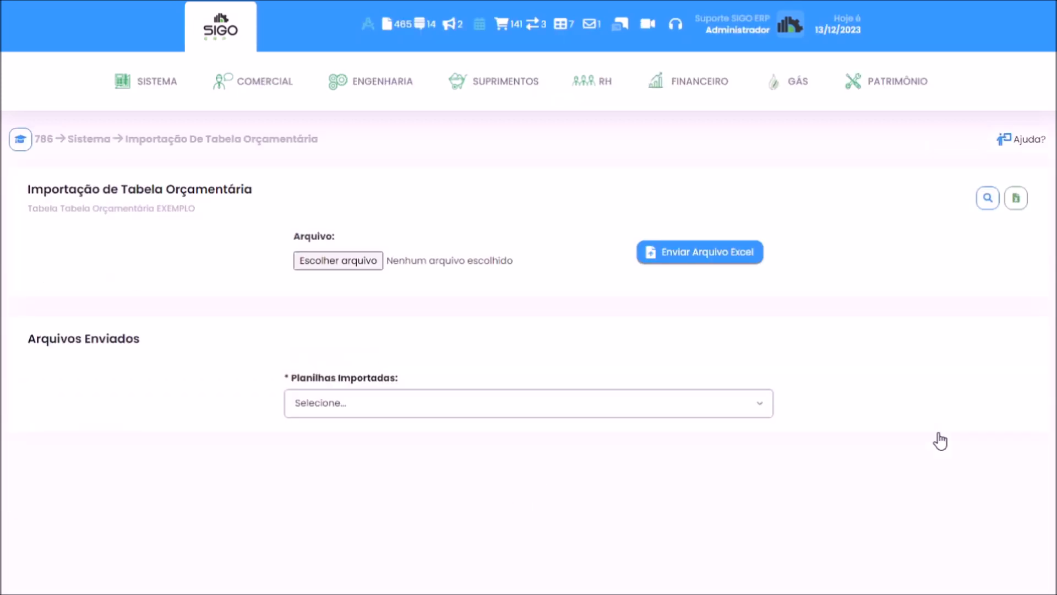
{"action": "left_click", "coordinate": [1016, 199]}
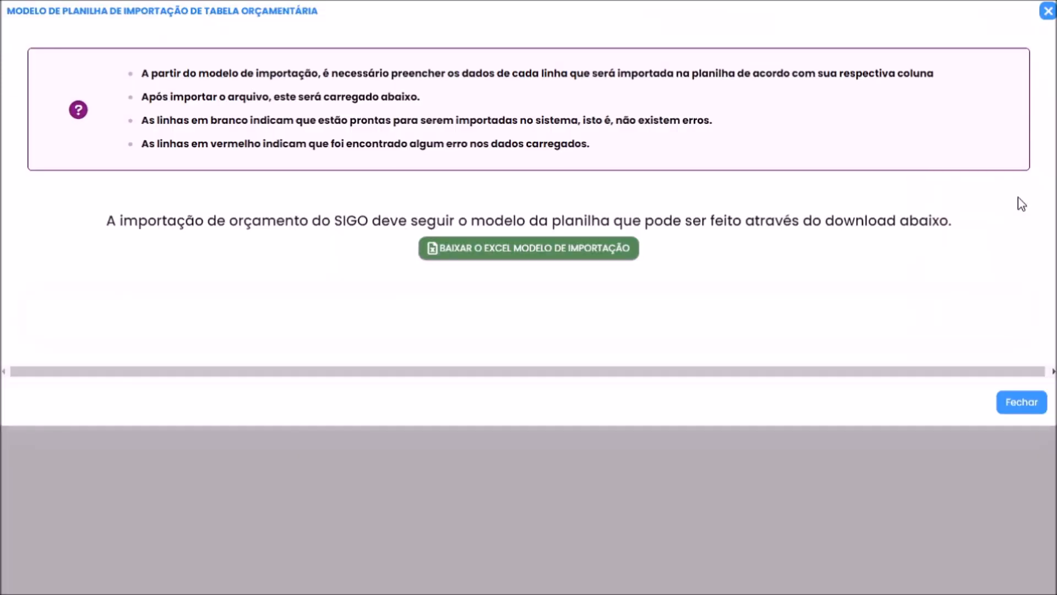
{"action": "left_click", "coordinate": [503, 254]}
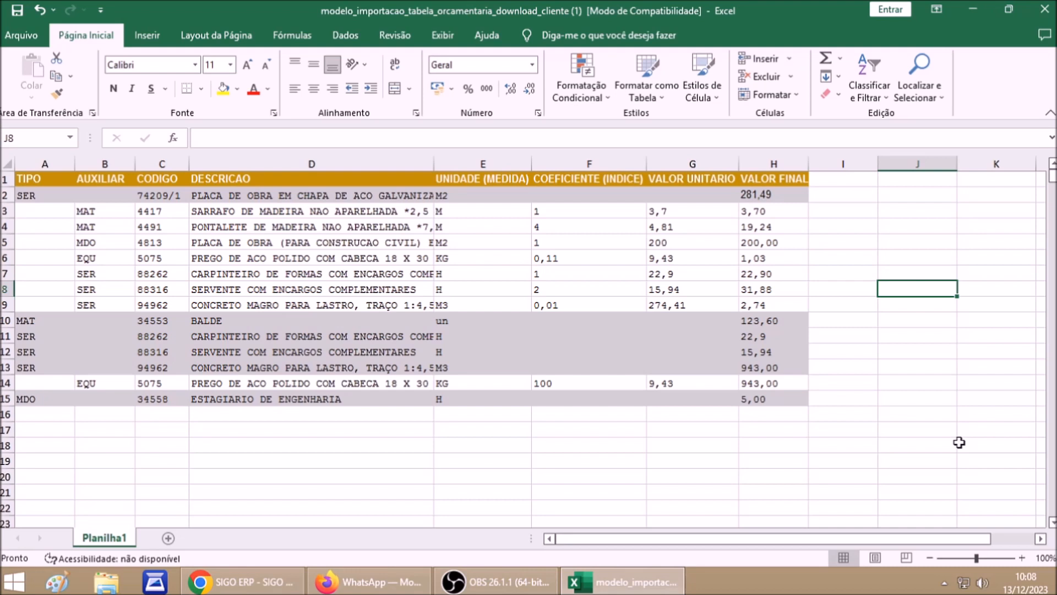
Examine the template's TIPO column and main service row 2, including its auxiliary, code, unit and final value cells.
{"action": "left_click", "coordinate": [48, 160]}
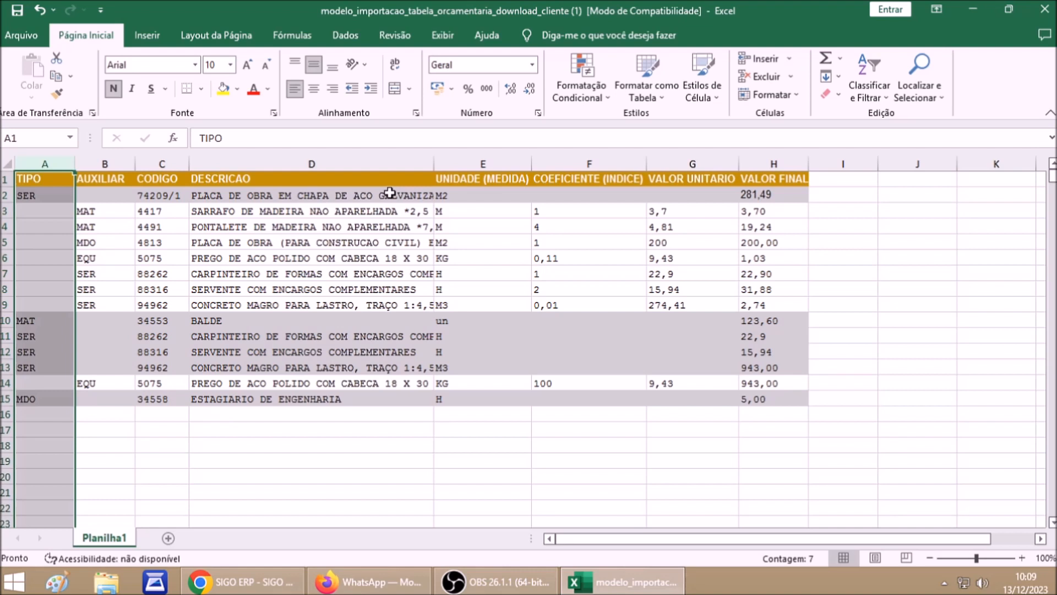
{"action": "left_click", "coordinate": [162, 476]}
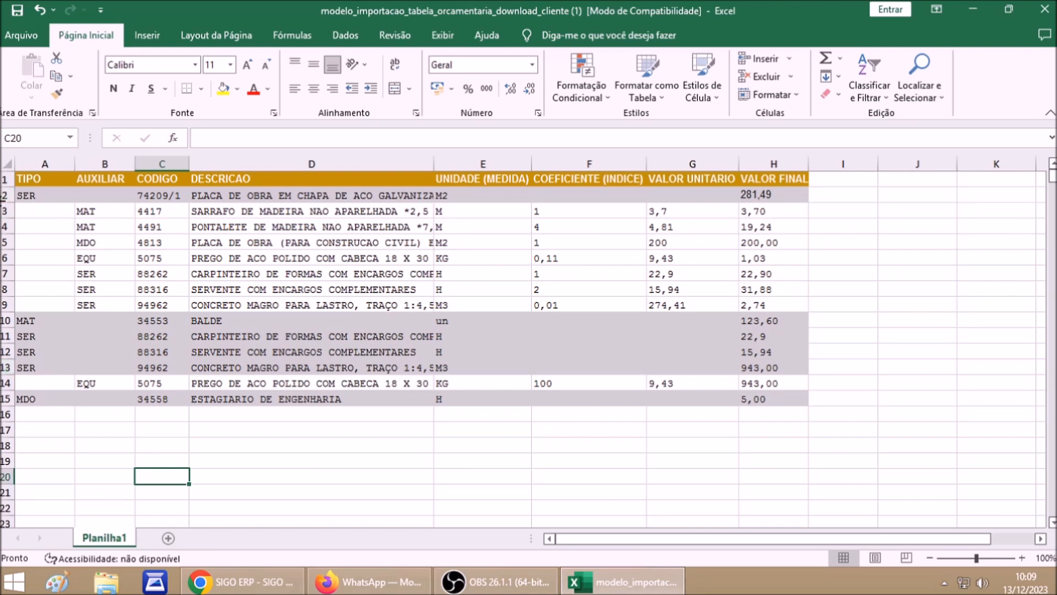
{"action": "left_click_drag", "start_coordinate": [2, 195], "coordinate": [2, 307]}
{"action": "left_click", "coordinate": [93, 394]}
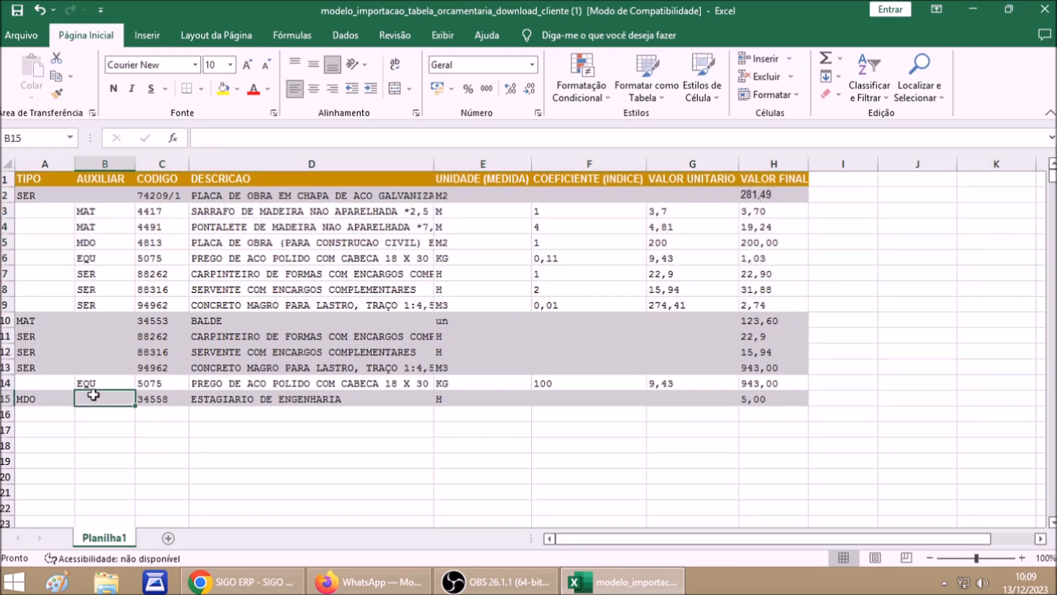
{"action": "left_click", "coordinate": [4, 196]}
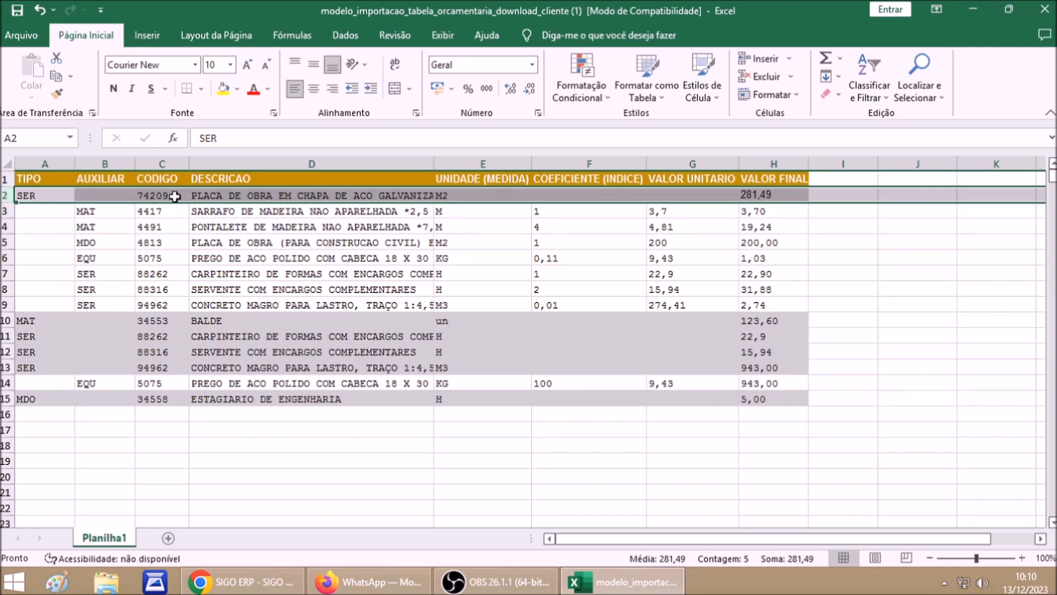
{"action": "left_click", "coordinate": [41, 195]}
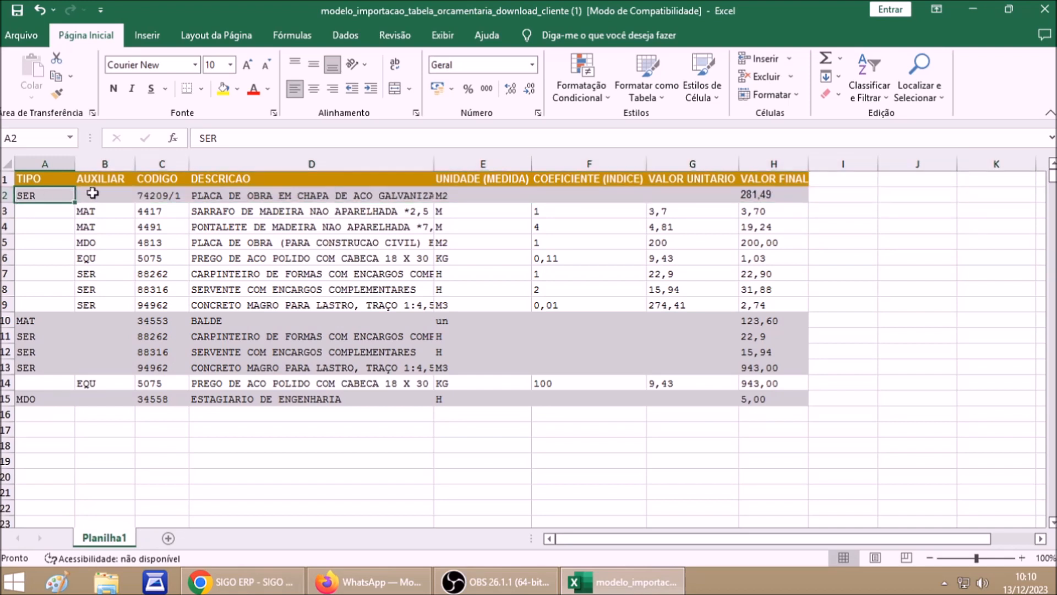
{"action": "left_click", "coordinate": [120, 193]}
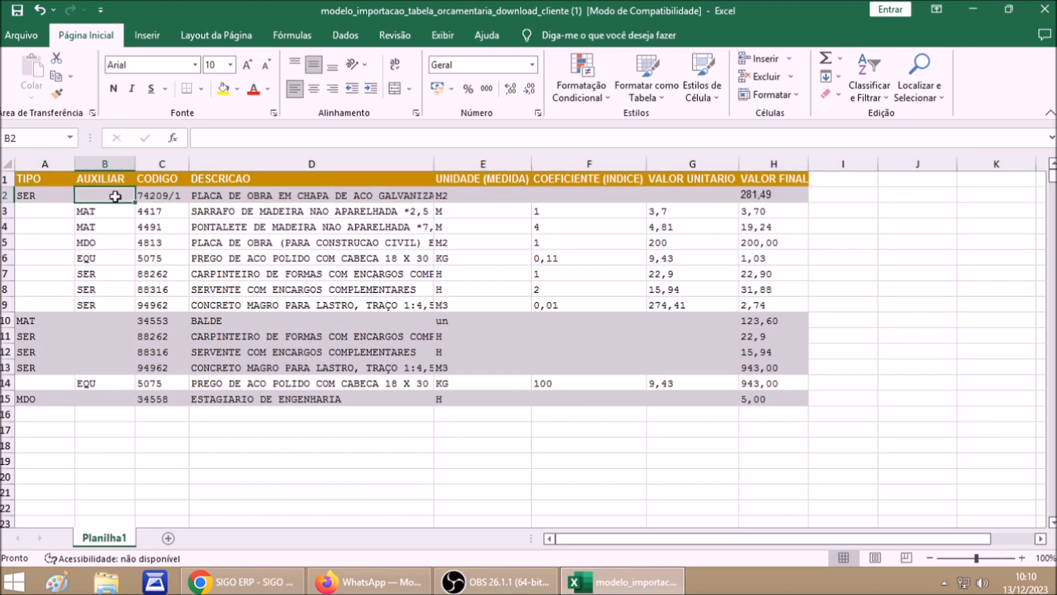
{"action": "left_click", "coordinate": [166, 193]}
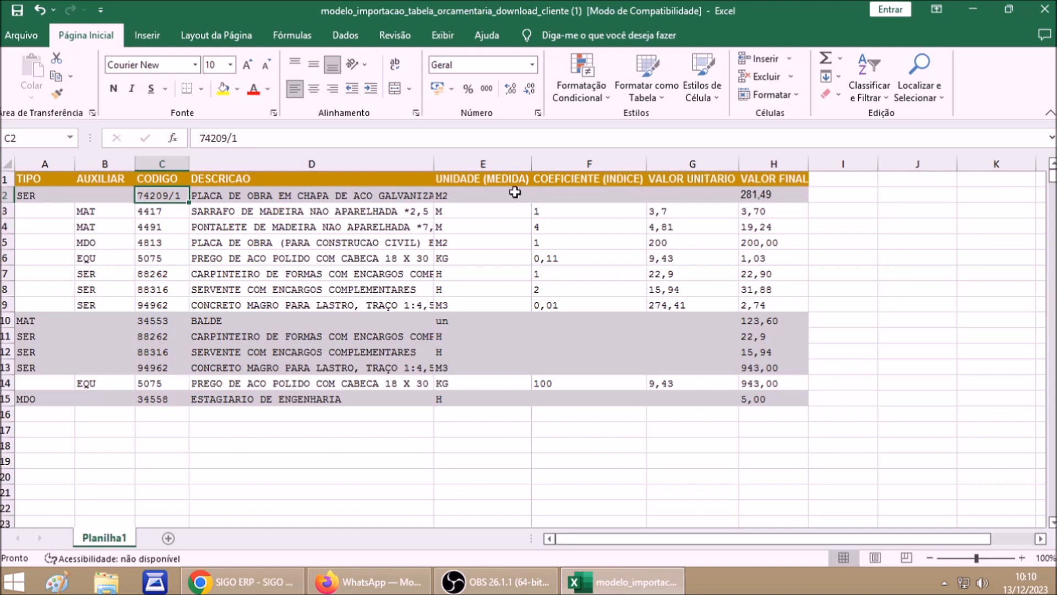
{"action": "left_click", "coordinate": [474, 198]}
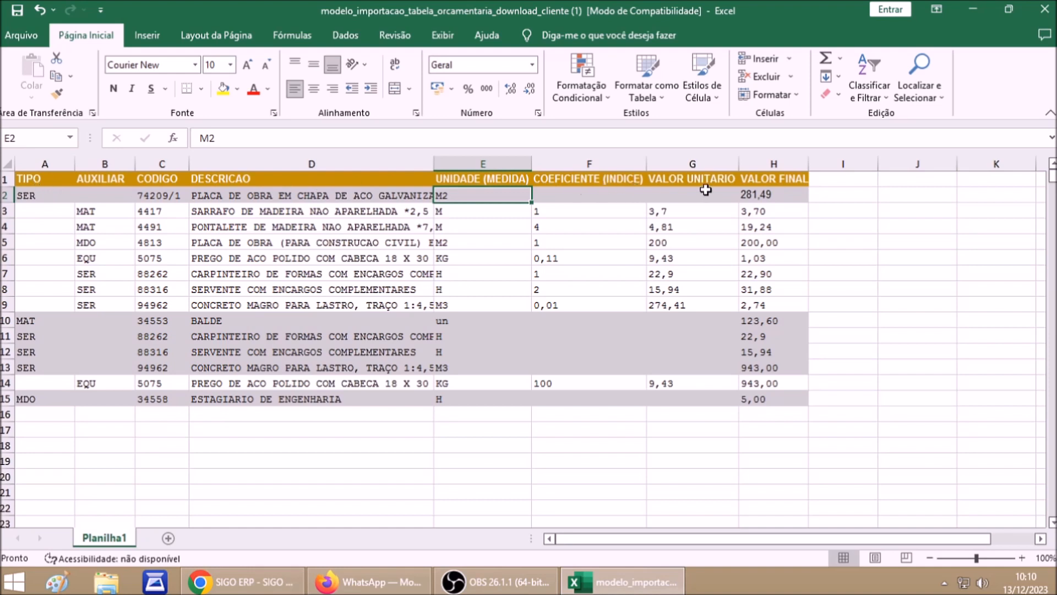
{"action": "left_click", "coordinate": [774, 196]}
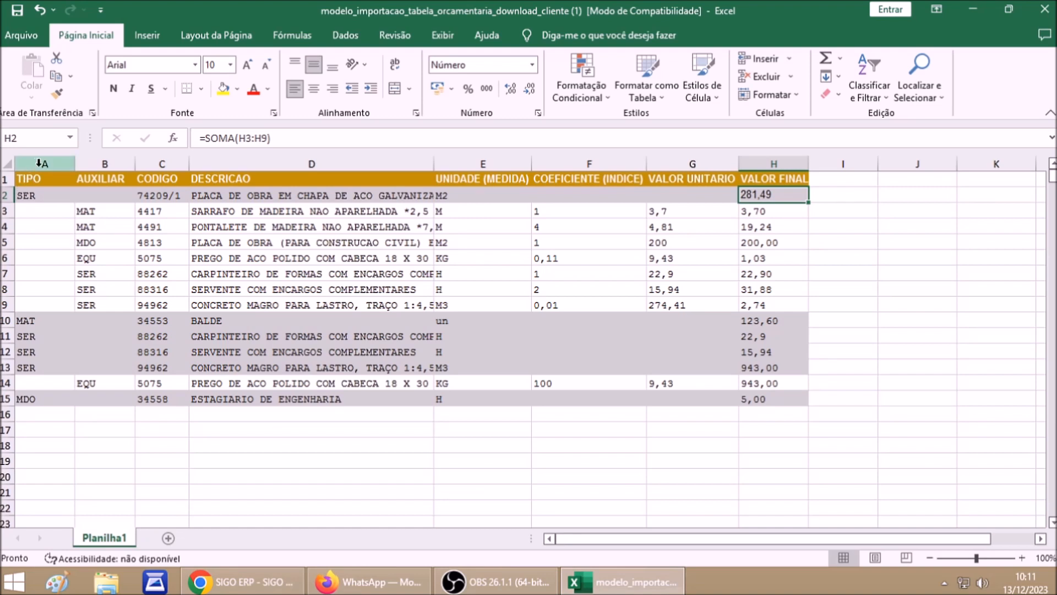
Examine the composition items in rows 3 to 9, comparing their type, auxiliary, unit, coefficient, unit value and final value columns.
{"action": "left_click_drag", "start_coordinate": [37, 211], "coordinate": [40, 302]}
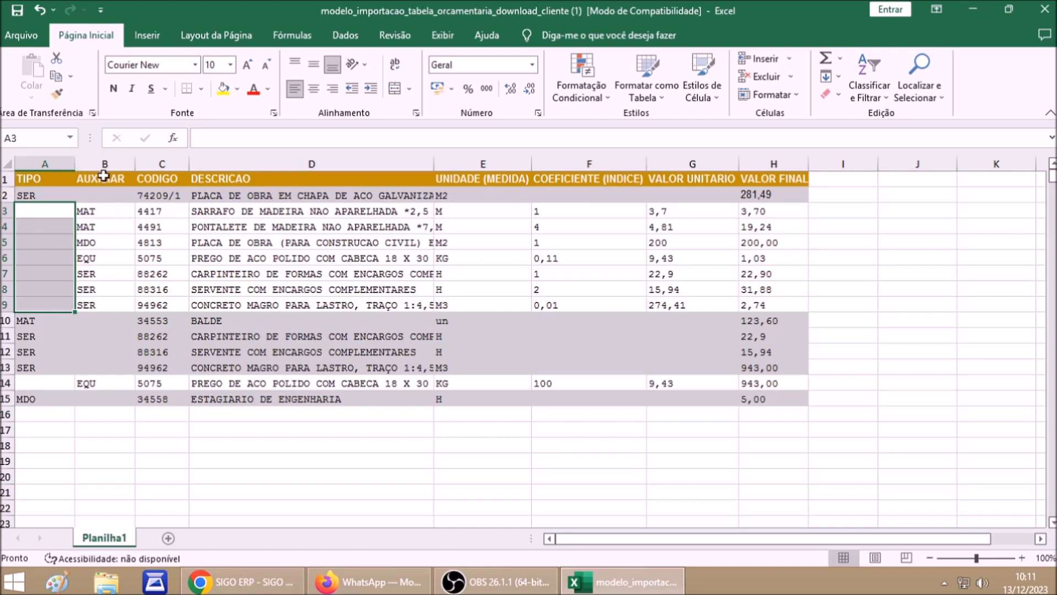
{"action": "left_click", "coordinate": [102, 211]}
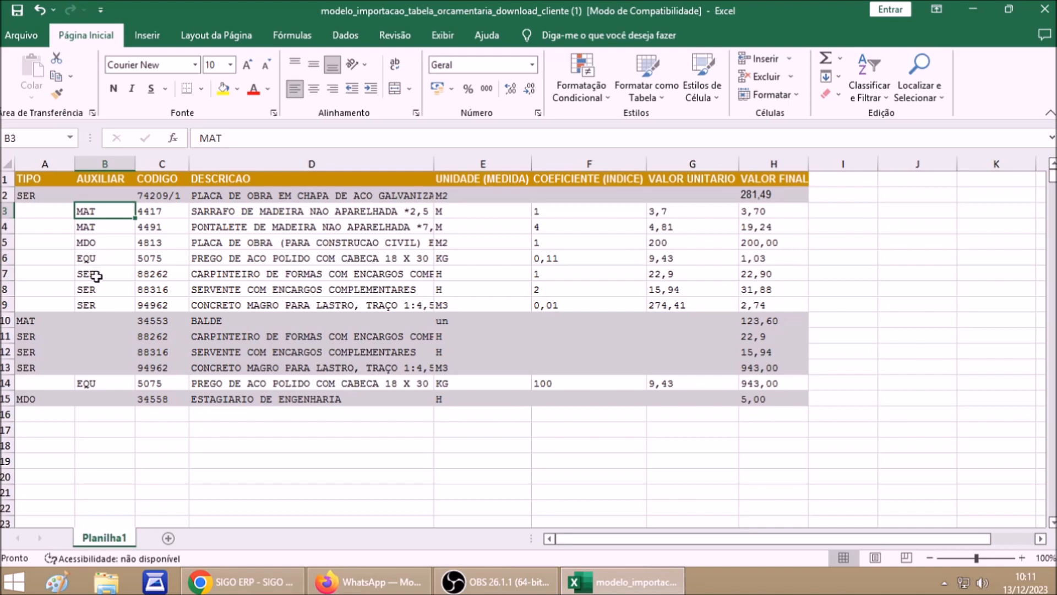
{"action": "left_click_drag", "start_coordinate": [97, 276], "coordinate": [99, 307]}
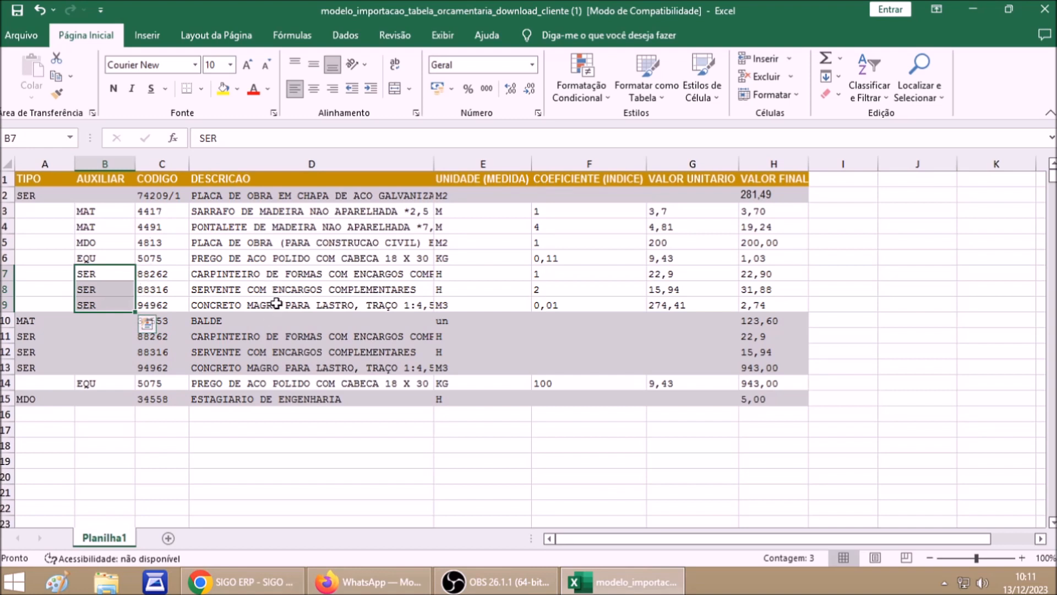
{"action": "left_click_drag", "start_coordinate": [458, 210], "coordinate": [457, 305]}
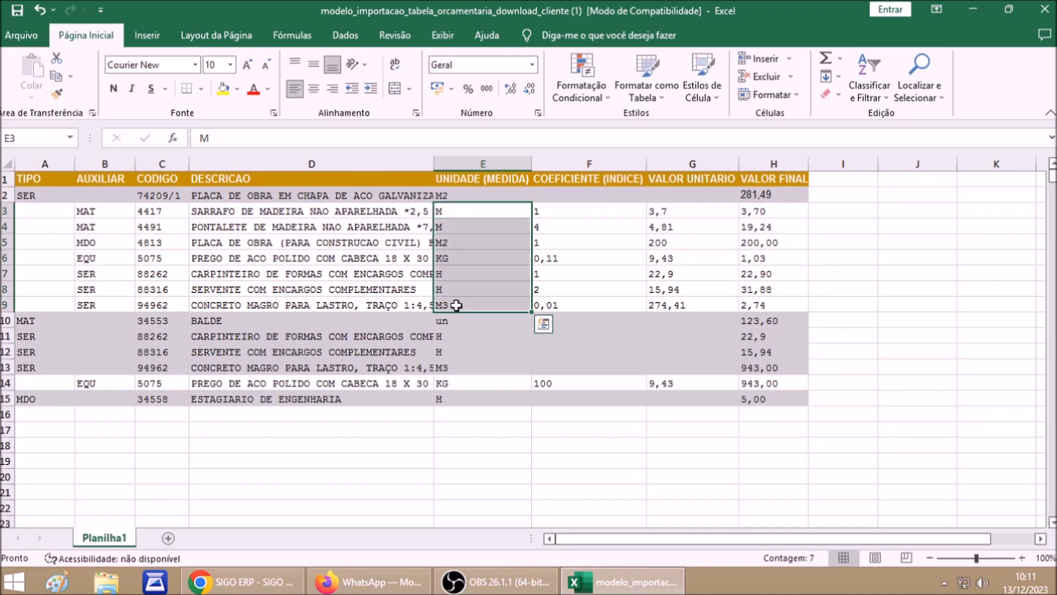
{"action": "left_click_drag", "start_coordinate": [578, 217], "coordinate": [570, 303]}
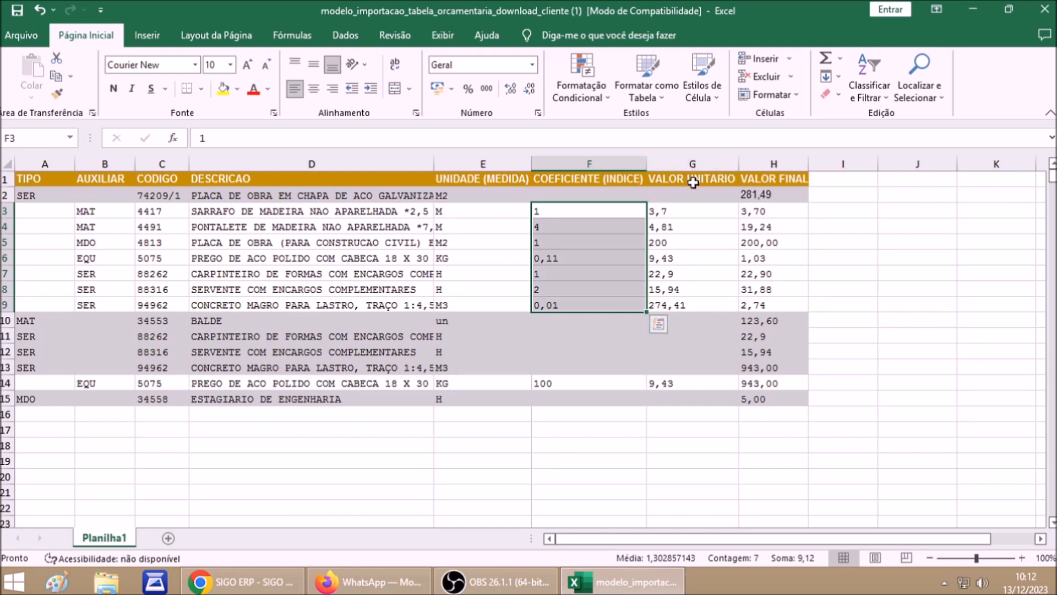
{"action": "left_click_drag", "start_coordinate": [676, 218], "coordinate": [681, 307]}
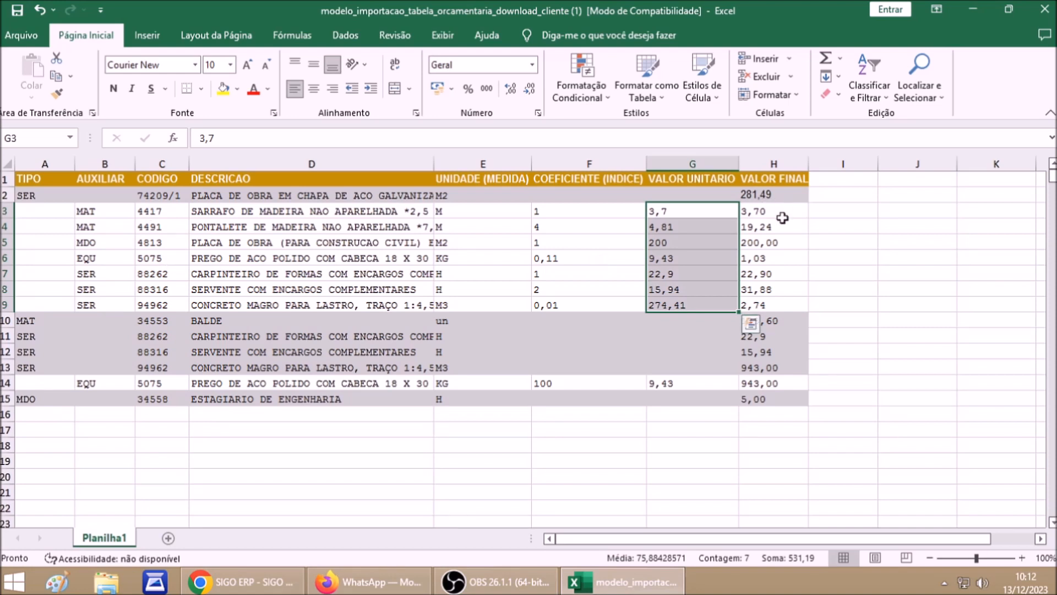
{"action": "left_click_drag", "start_coordinate": [781, 212], "coordinate": [779, 290]}
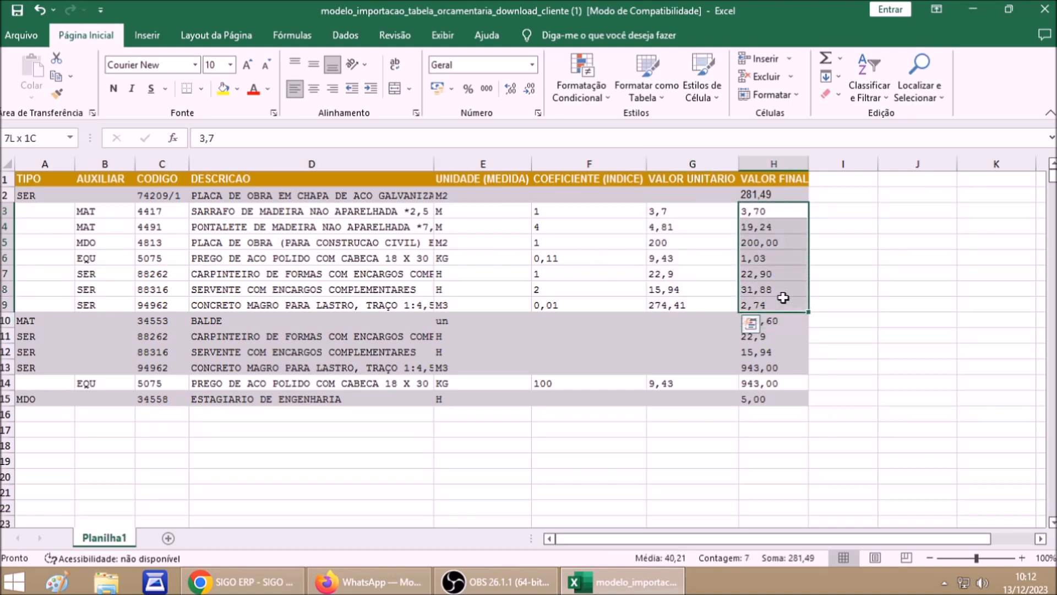
{"action": "left_click", "coordinate": [917, 258]}
{"action": "left_click_drag", "start_coordinate": [794, 213], "coordinate": [783, 307]}
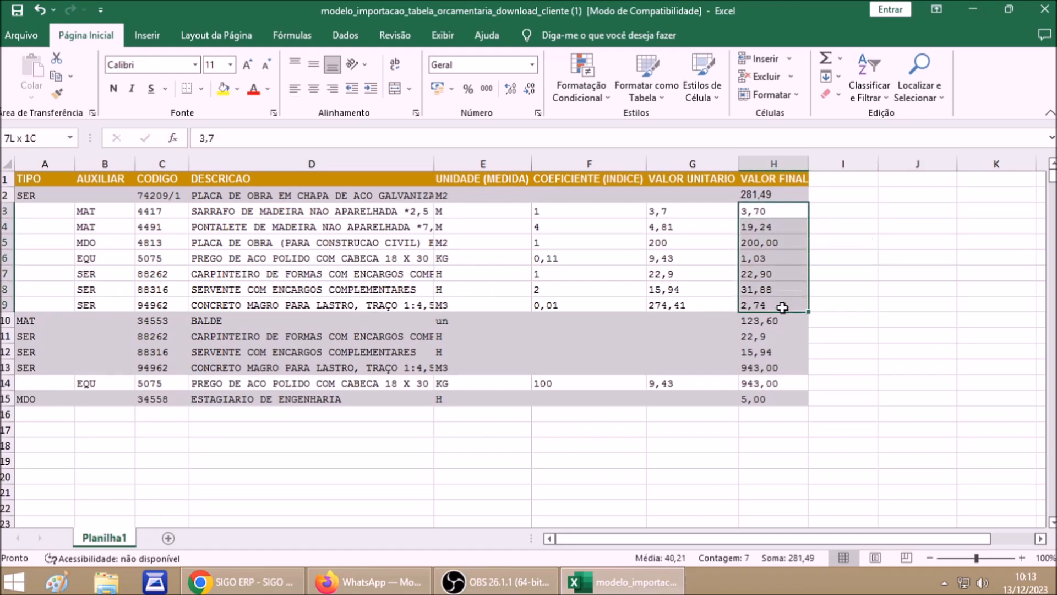
{"action": "left_click", "coordinate": [853, 277]}
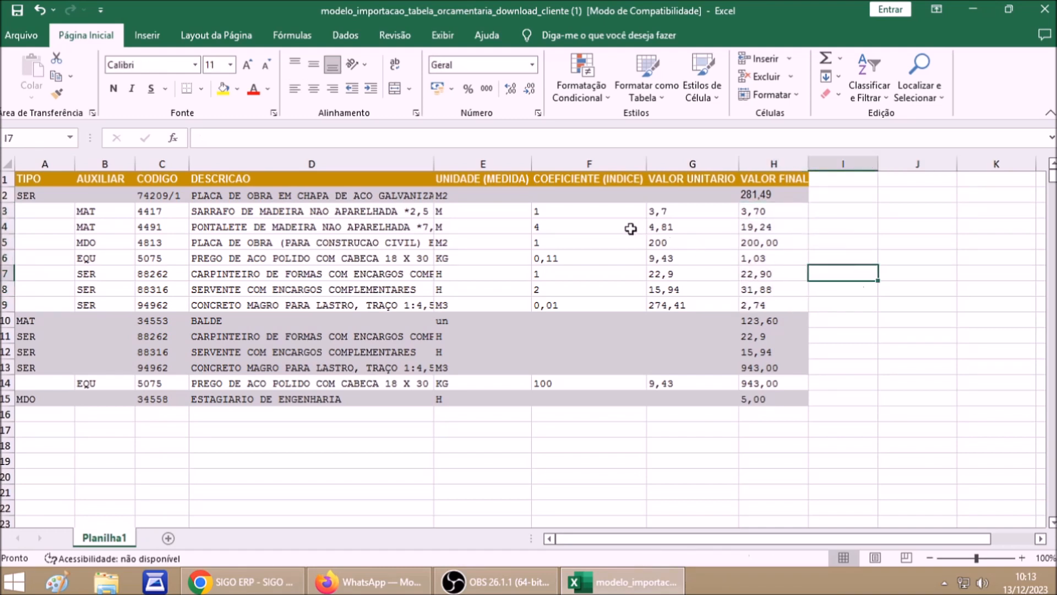
{"action": "left_click", "coordinate": [586, 213]}
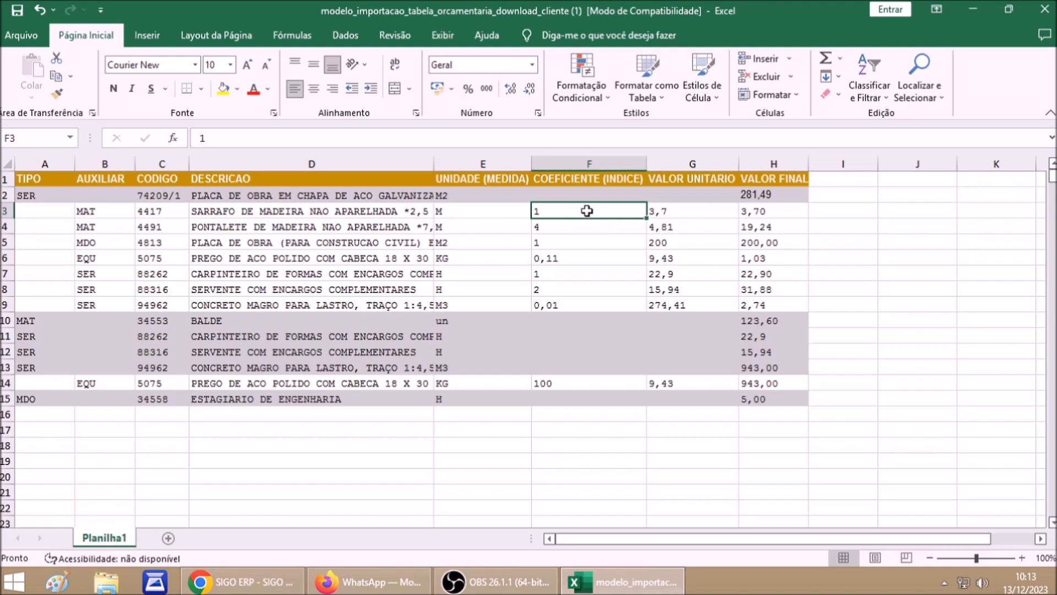
{"action": "left_click", "coordinate": [716, 213]}
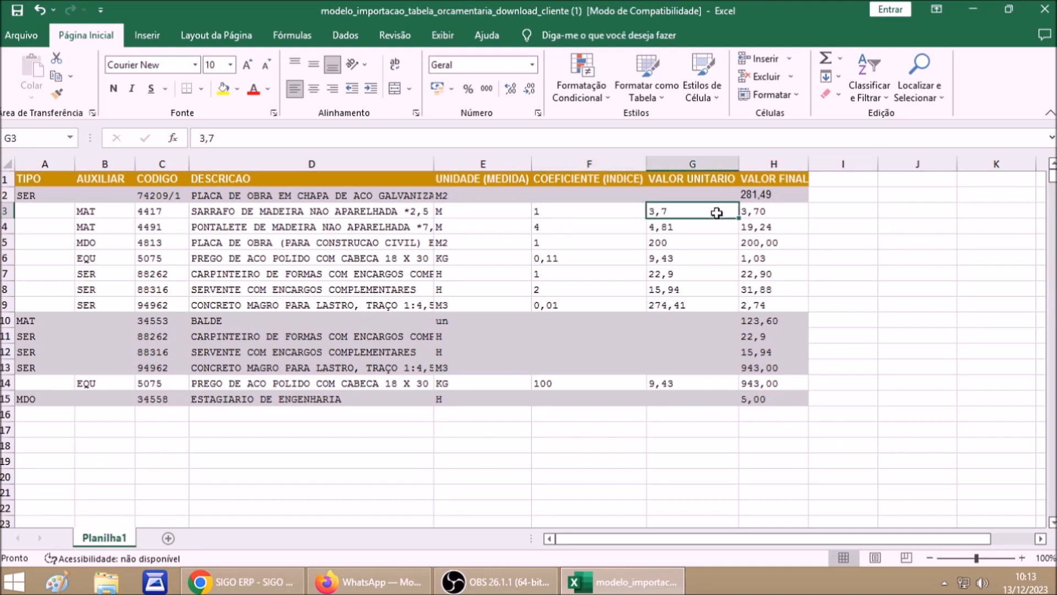
{"action": "left_click", "coordinate": [715, 227]}
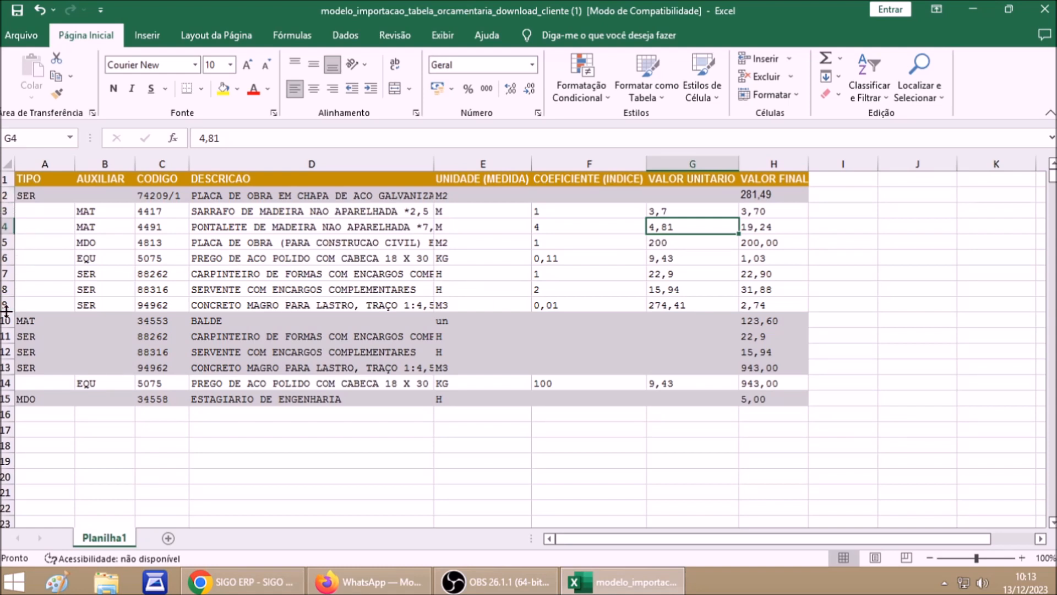
Examine the standalone items in rows 10 to 12, checking their type, code, description, unit and final value cells.
{"action": "left_click", "coordinate": [162, 476]}
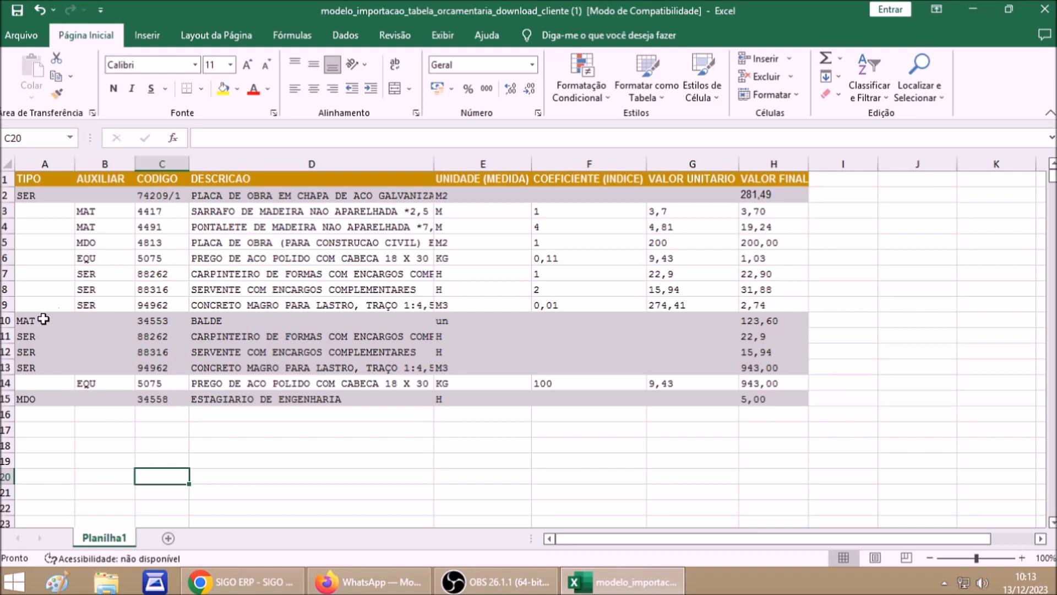
{"action": "left_click", "coordinate": [25, 322]}
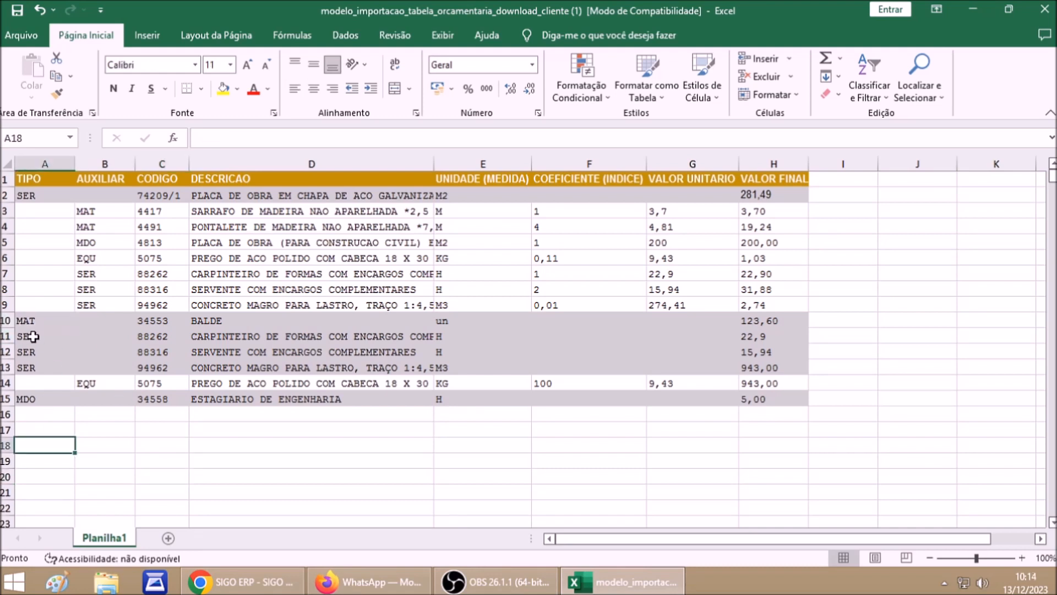
{"action": "left_click_drag", "start_coordinate": [33, 336], "coordinate": [26, 351]}
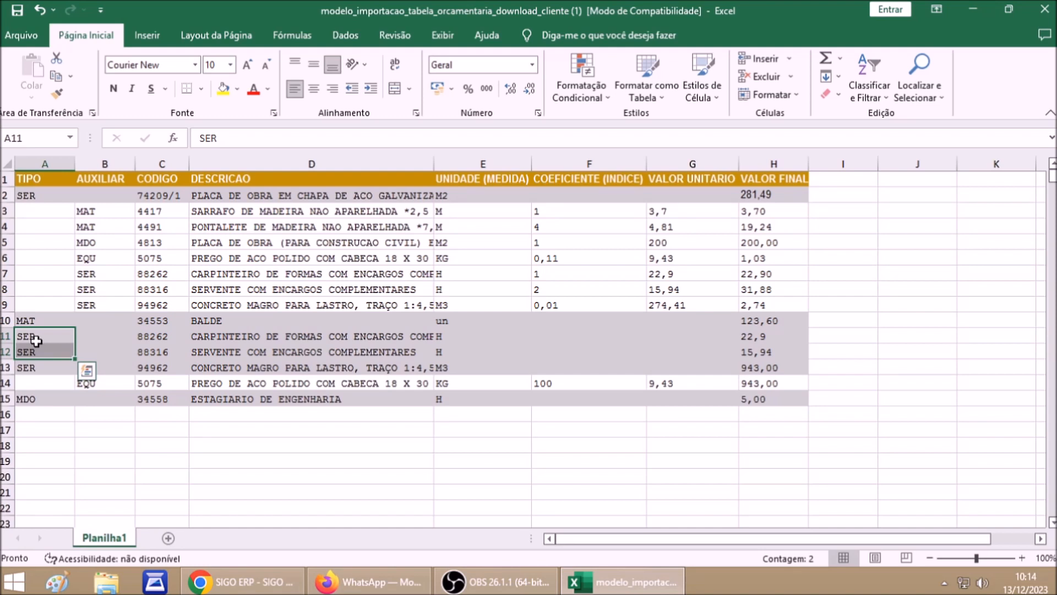
{"action": "left_click", "coordinate": [173, 333]}
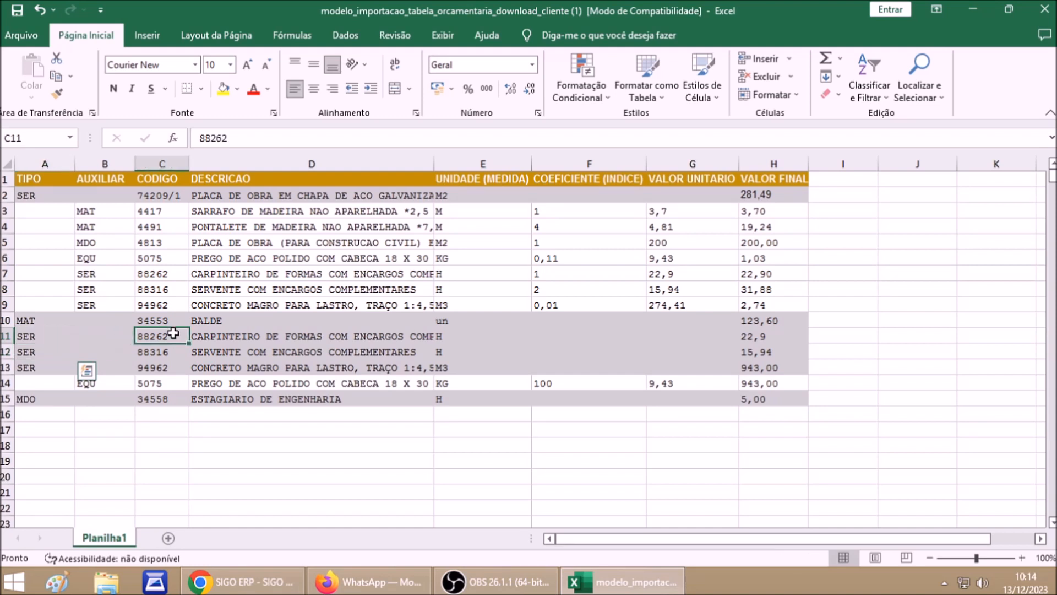
{"action": "left_click_drag", "start_coordinate": [174, 333], "coordinate": [172, 348]}
{"action": "left_click_drag", "start_coordinate": [277, 340], "coordinate": [291, 353]}
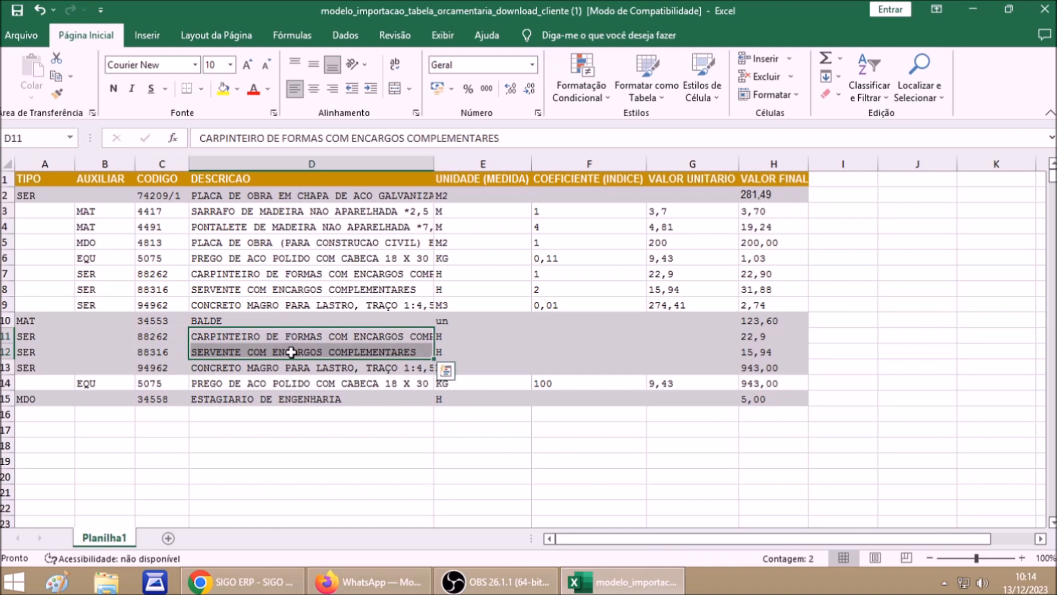
{"action": "left_click_drag", "start_coordinate": [488, 342], "coordinate": [455, 353]}
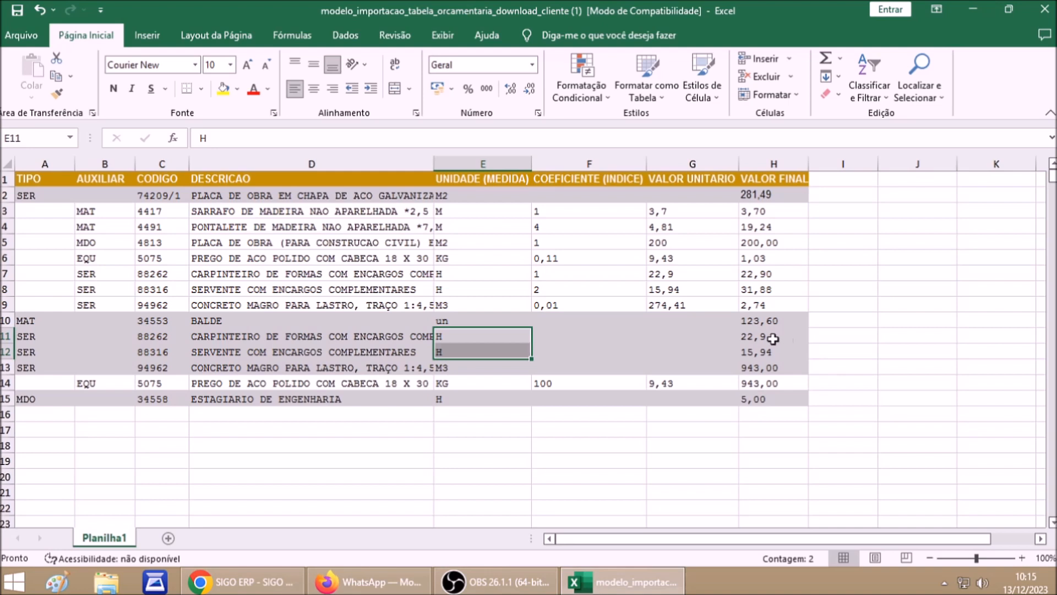
{"action": "left_click_drag", "start_coordinate": [767, 339], "coordinate": [767, 353]}
Examine service row 13 with its auxiliary equipment item in row 14, and the labour item in row 15.
{"action": "left_click", "coordinate": [5, 367]}
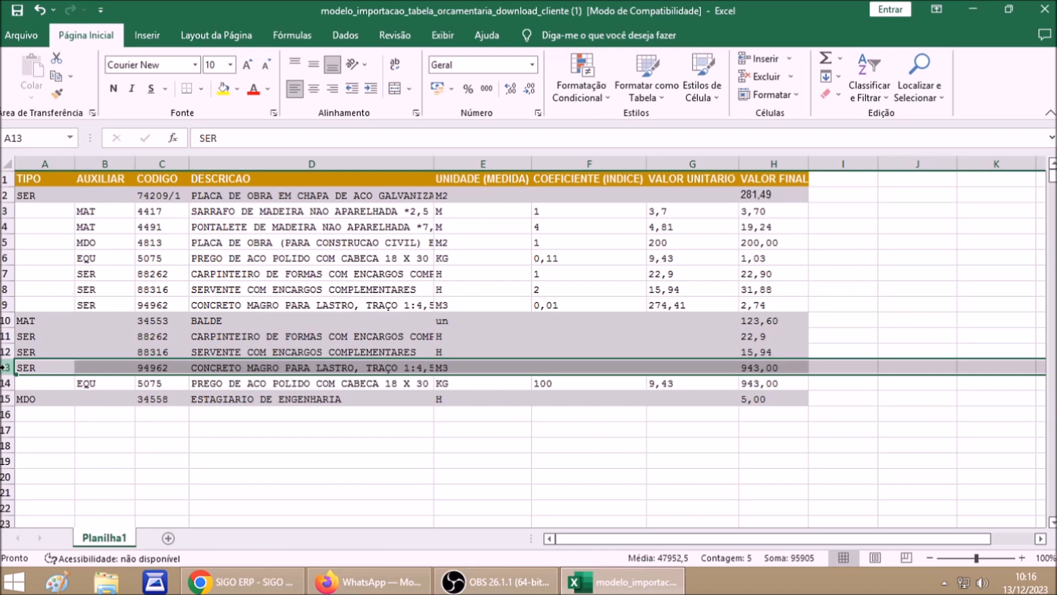
{"action": "left_click", "coordinate": [110, 382]}
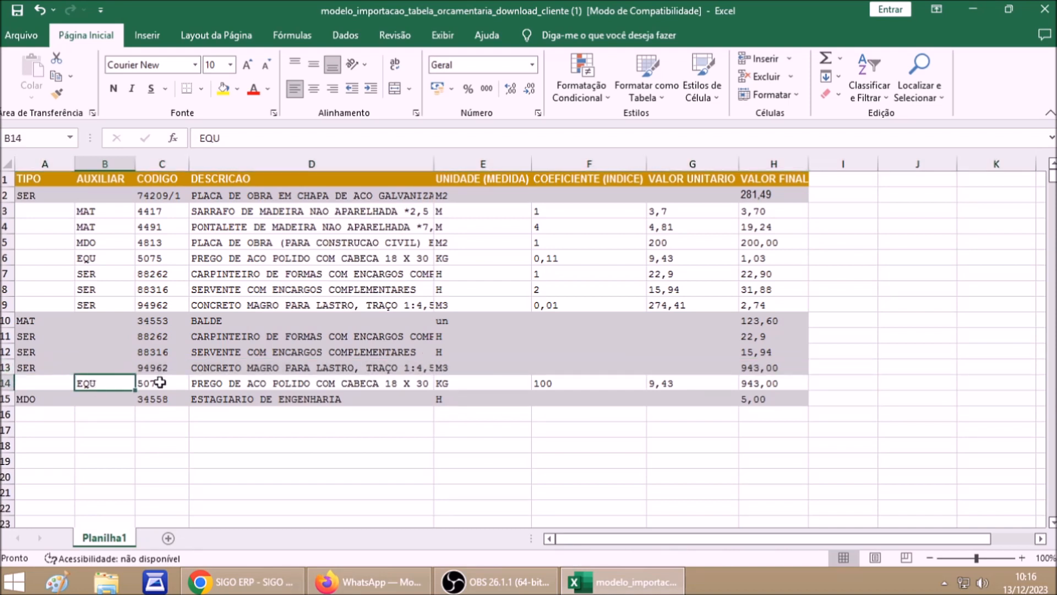
{"action": "left_click", "coordinate": [309, 382]}
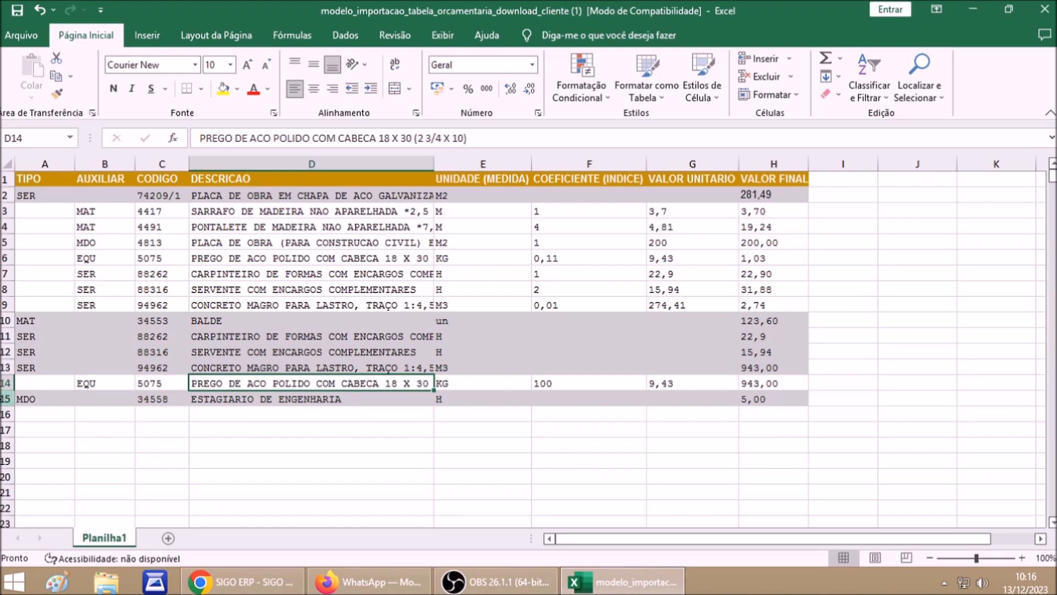
{"action": "left_click", "coordinate": [6, 398]}
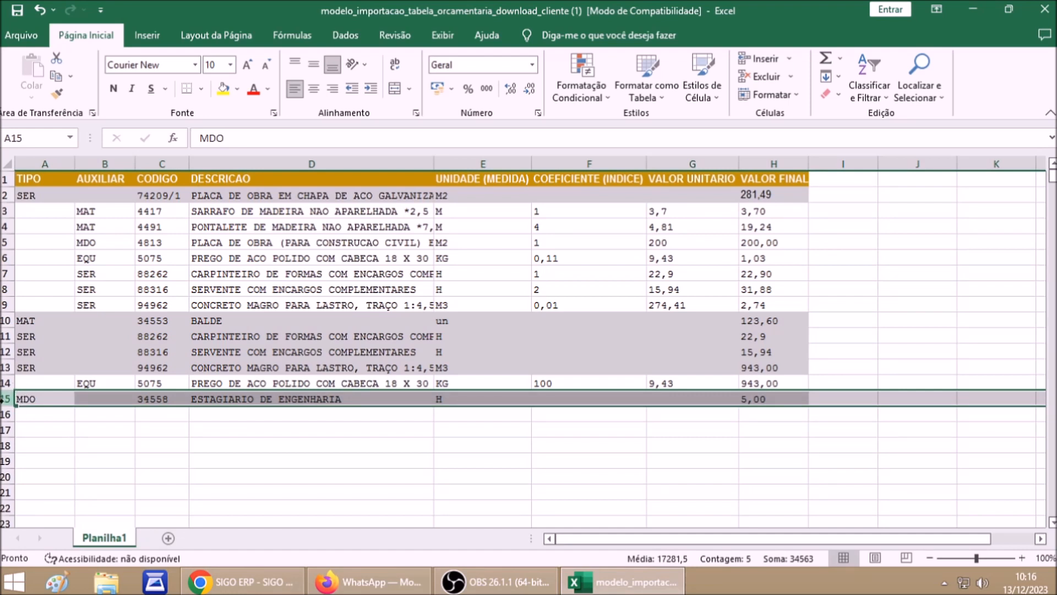
{"action": "left_click", "coordinate": [48, 397]}
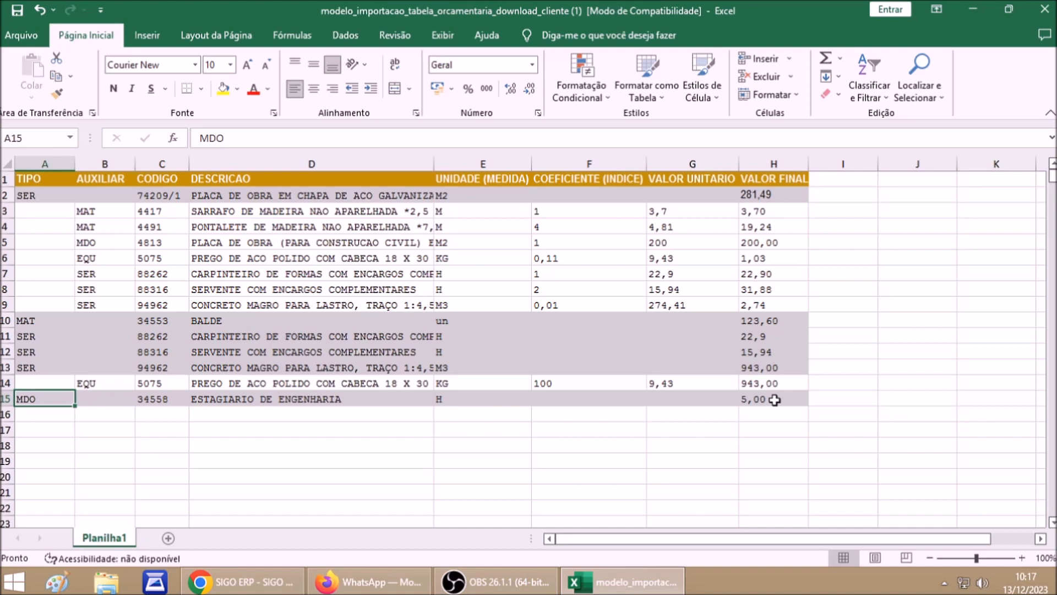
Review the TIPO, CODIGO, DESCRICAO, UNIDADE and VALOR FINAL cells across main rows 10 to 13.
{"action": "left_click_drag", "start_coordinate": [33, 321], "coordinate": [41, 372]}
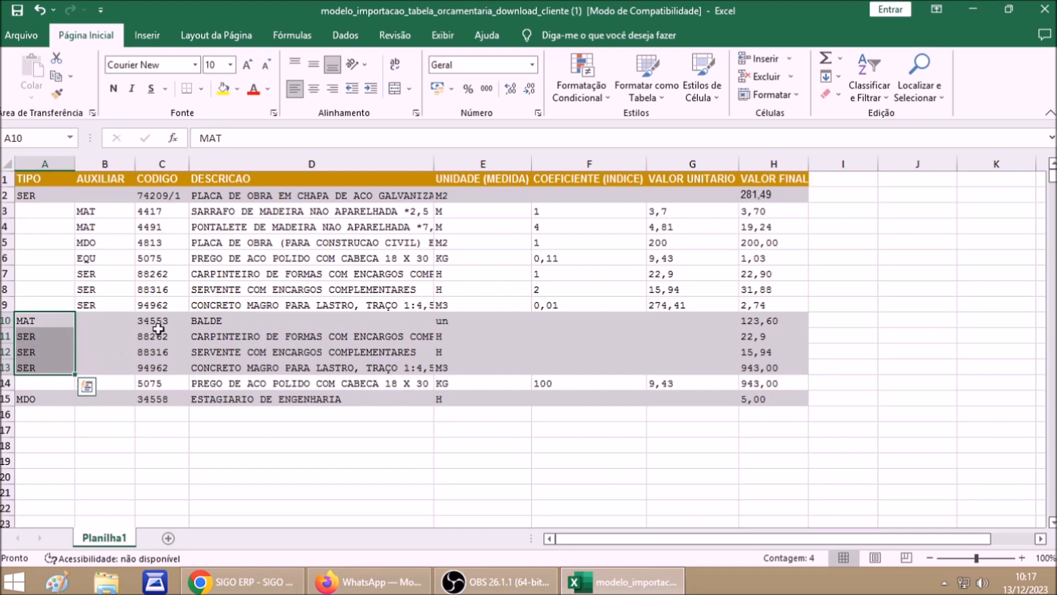
{"action": "left_click_drag", "start_coordinate": [159, 323], "coordinate": [158, 363]}
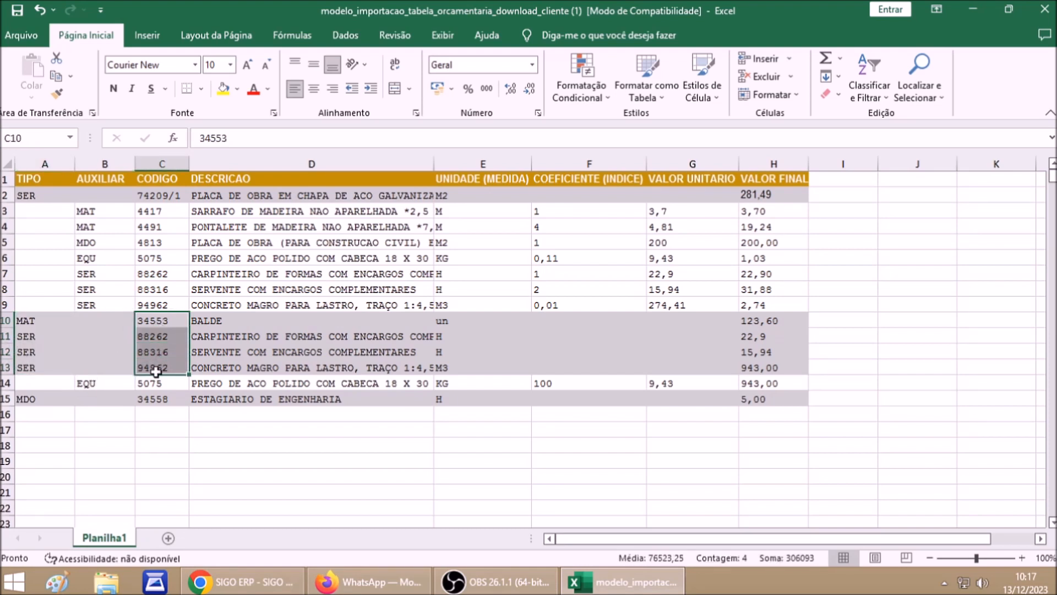
{"action": "left_click_drag", "start_coordinate": [314, 322], "coordinate": [312, 365]}
{"action": "left_click_drag", "start_coordinate": [482, 323], "coordinate": [474, 370]}
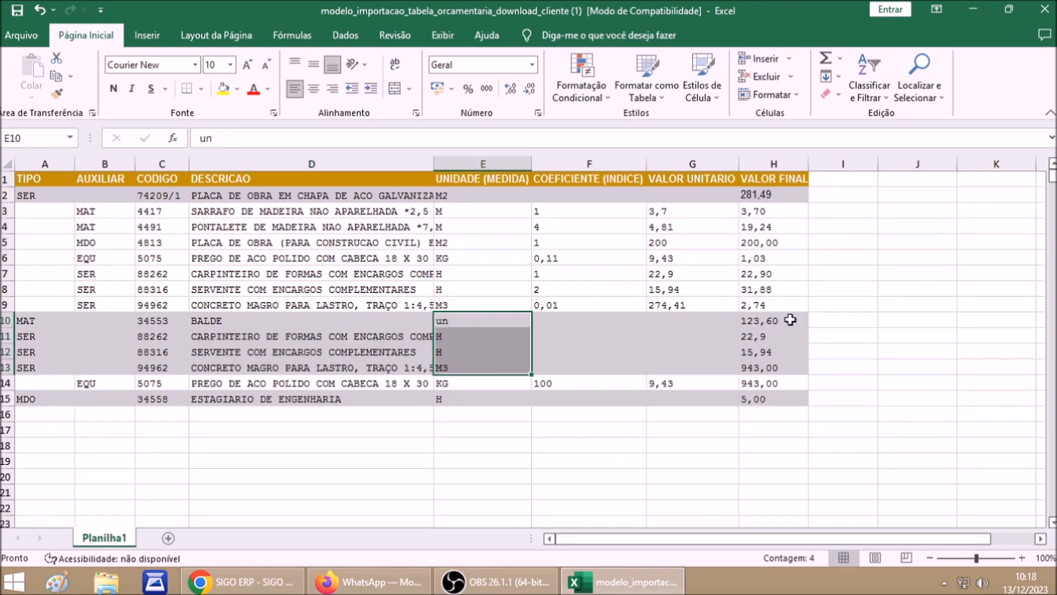
{"action": "left_click_drag", "start_coordinate": [790, 319], "coordinate": [786, 369]}
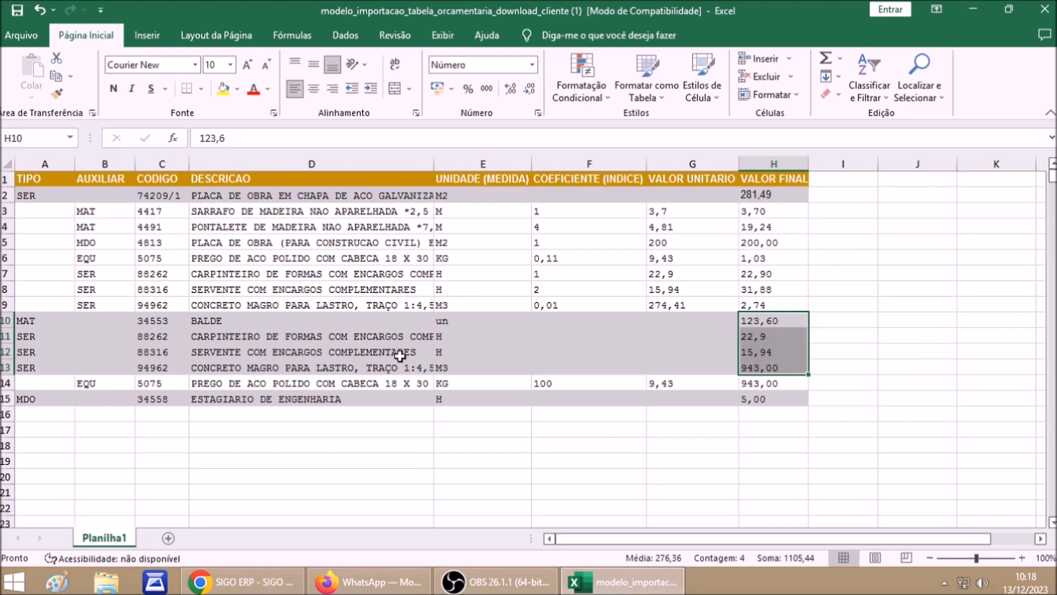
{"action": "left_click", "coordinate": [508, 477]}
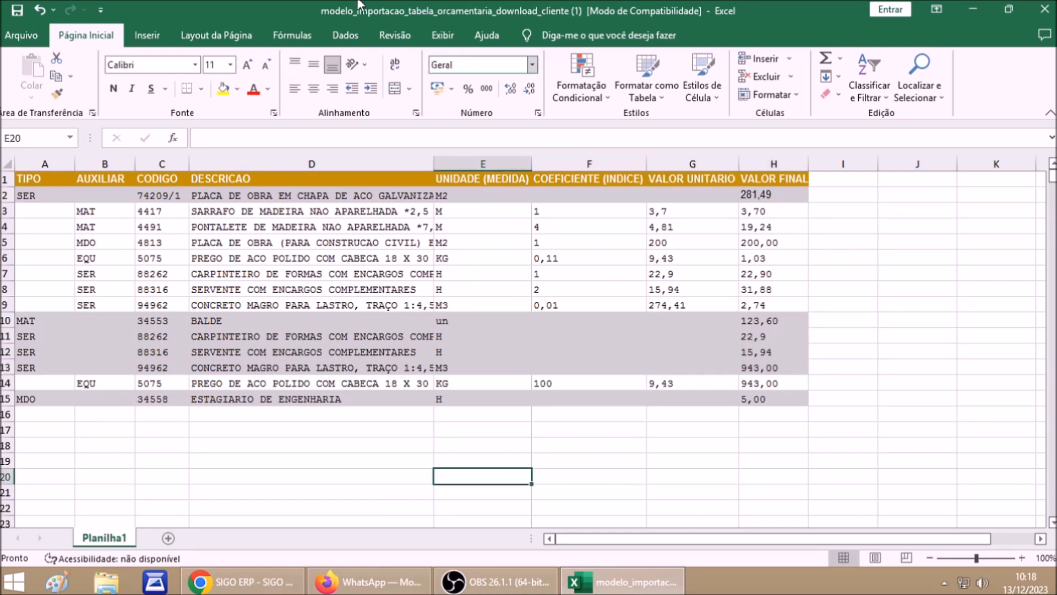
Save the template, and save a copy in Downloads as "IMPORTAÇÃO TABELA ORÇAMENTÁRIA" in Excel 97-2003 workbook format.
{"action": "left_click", "coordinate": [18, 11]}
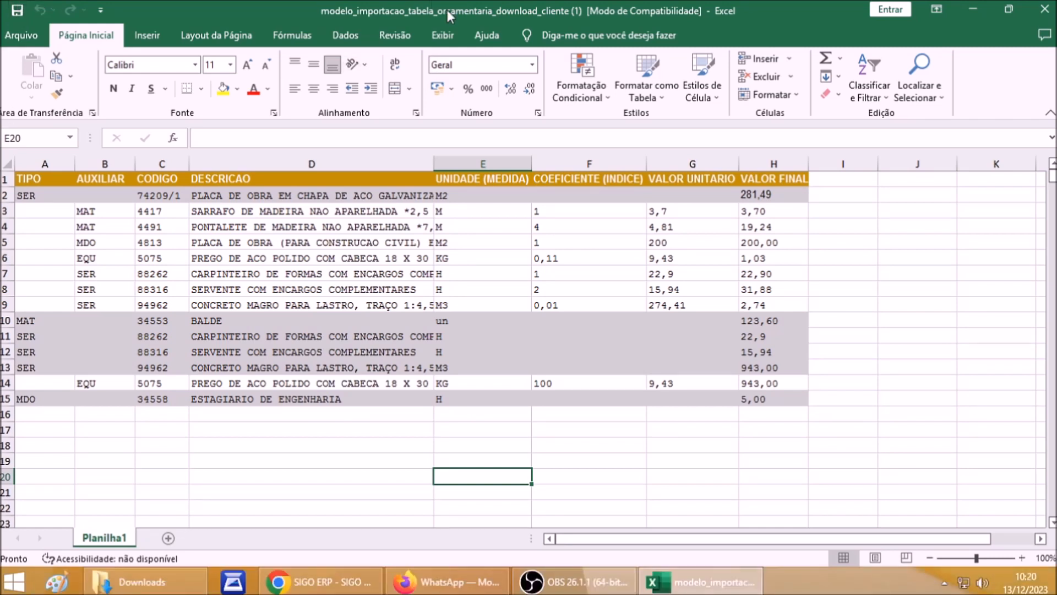
{"action": "left_click", "coordinate": [21, 37]}
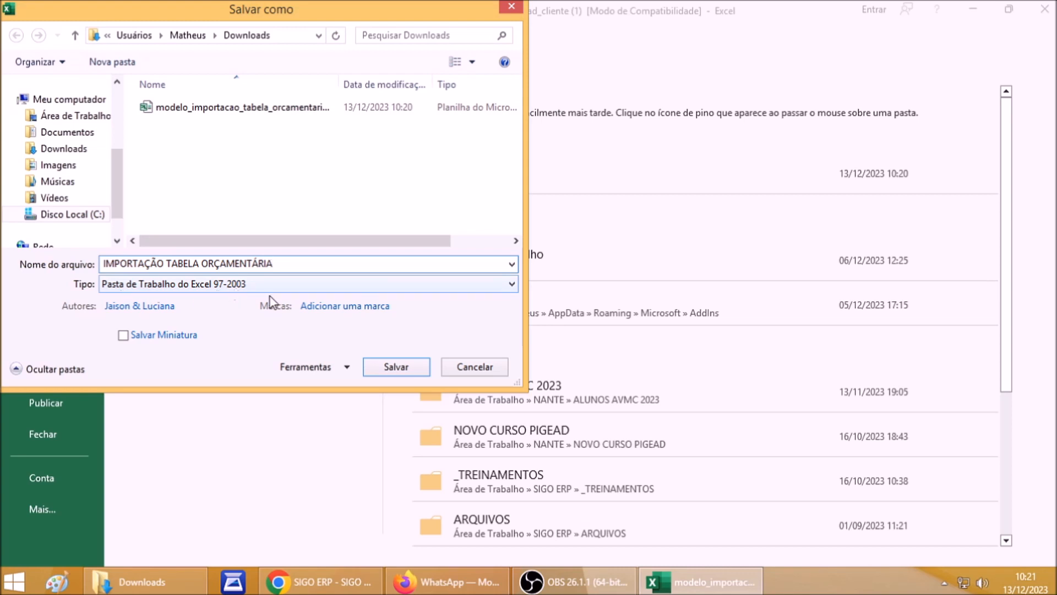
{"action": "left_click", "coordinate": [397, 366]}
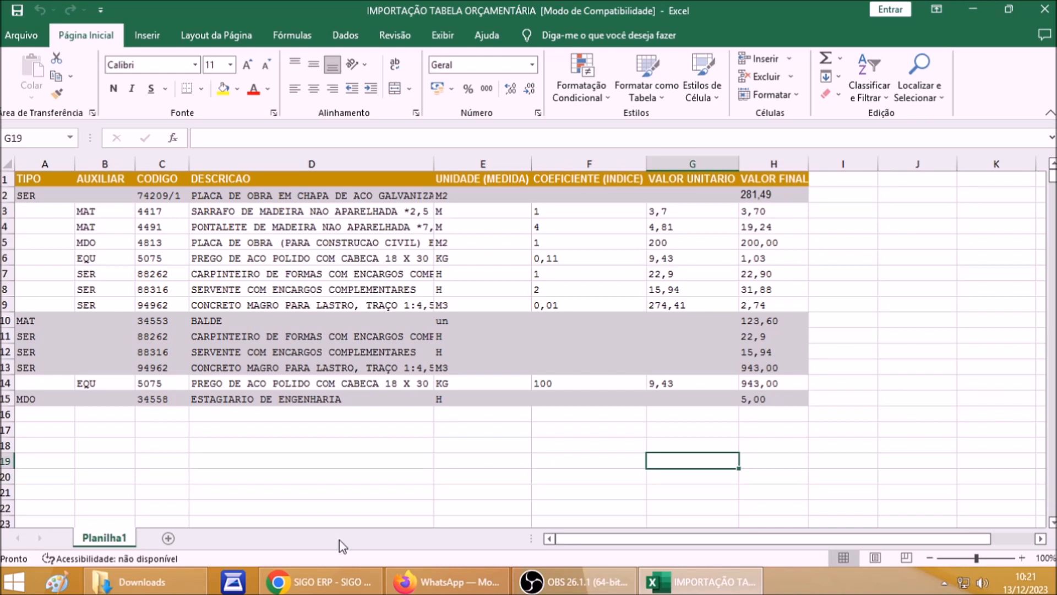
Switch to SIGO ERP, open the Tabela Orçamentária list from the system settings and filter it by "EXE".
{"action": "left_click", "coordinate": [340, 581]}
{"action": "left_click", "coordinate": [141, 85]}
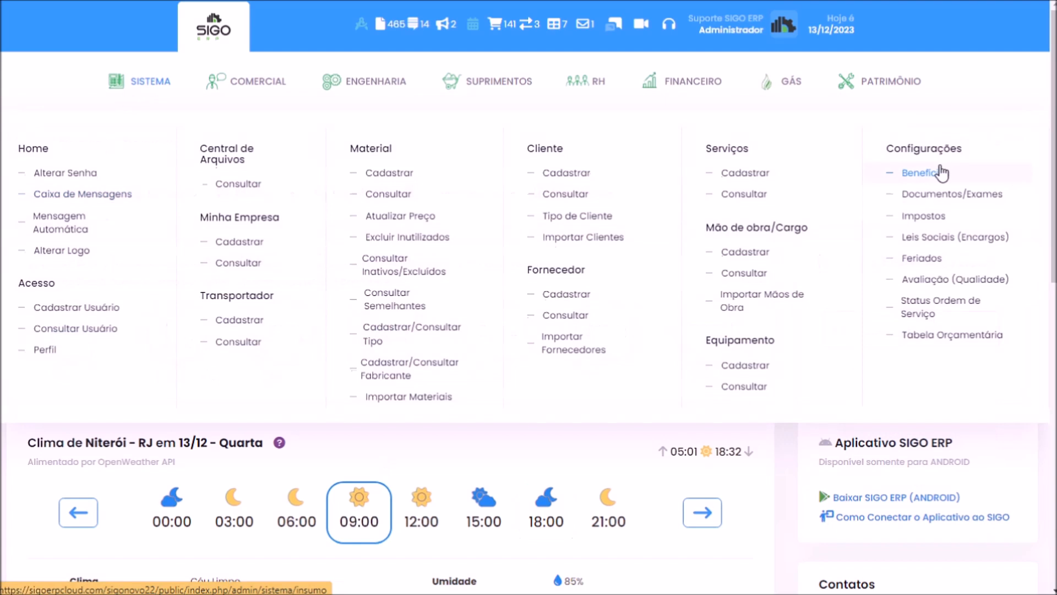
{"action": "left_click", "coordinate": [944, 341]}
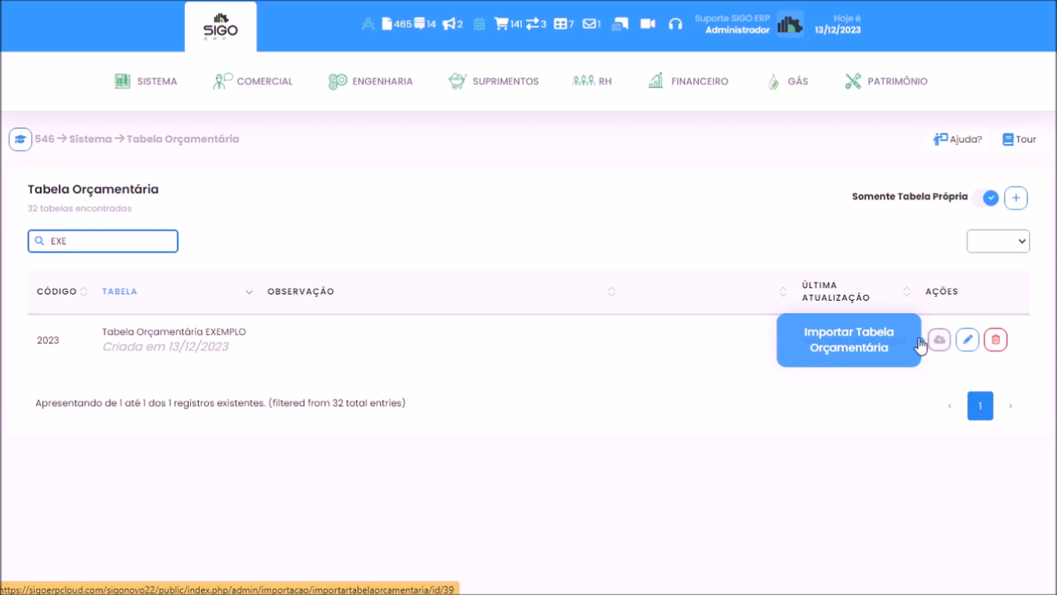
Reach the budget table list through the home page's Importações section and its Cadastro de Tabela Orçamentária link, and filter it by "EX".
{"action": "left_click", "coordinate": [216, 37]}
{"action": "left_click", "coordinate": [584, 199]}
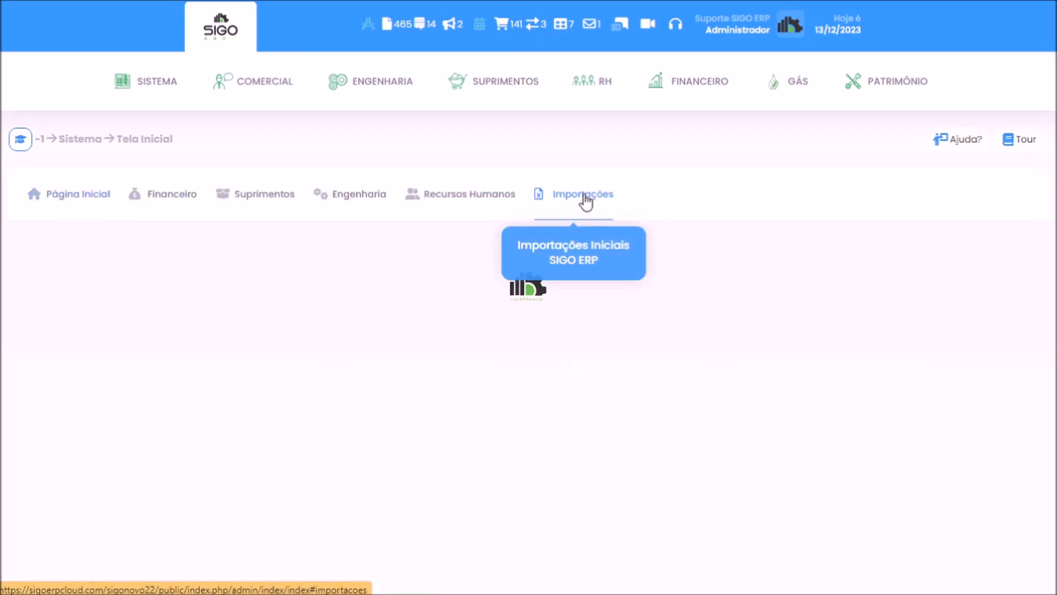
{"action": "scroll", "coordinate": [750, 299], "scroll_direction": "down", "scroll_amount": 10}
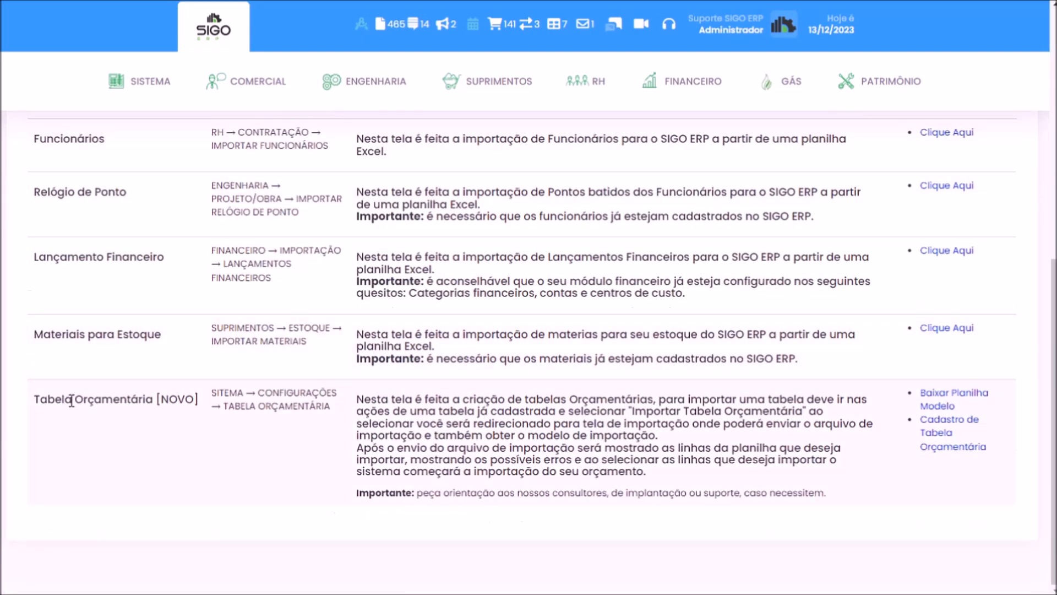
{"action": "left_click", "coordinate": [934, 429]}
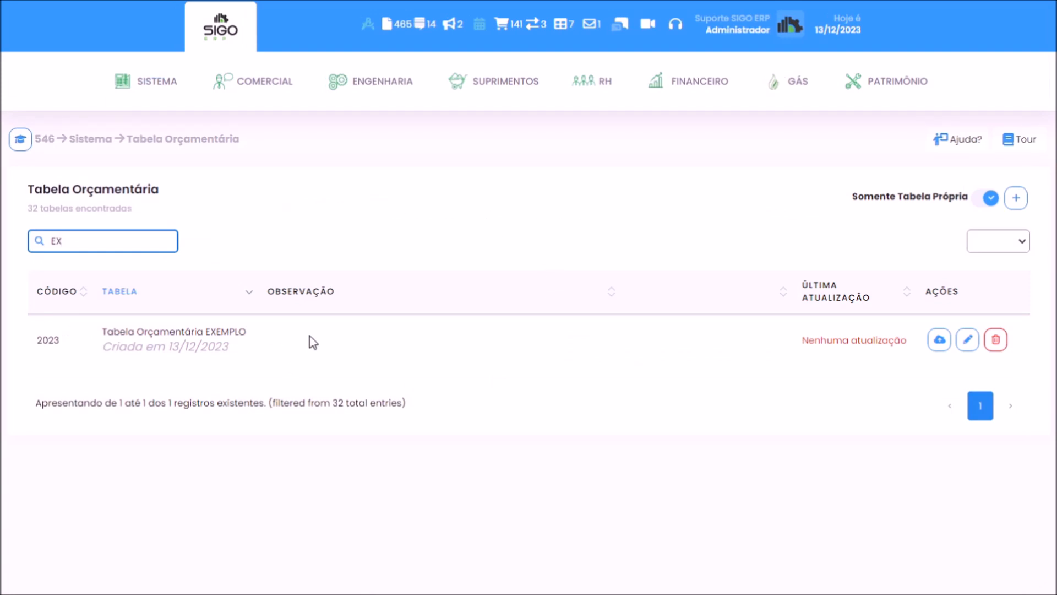
Open the import page for "Tabela Orçamentária EXEMPLO" and upload the file IMPORTAÇÃO TABELA ORÇAMENTÁRIA.xls from Downloads.
{"action": "left_click", "coordinate": [941, 344]}
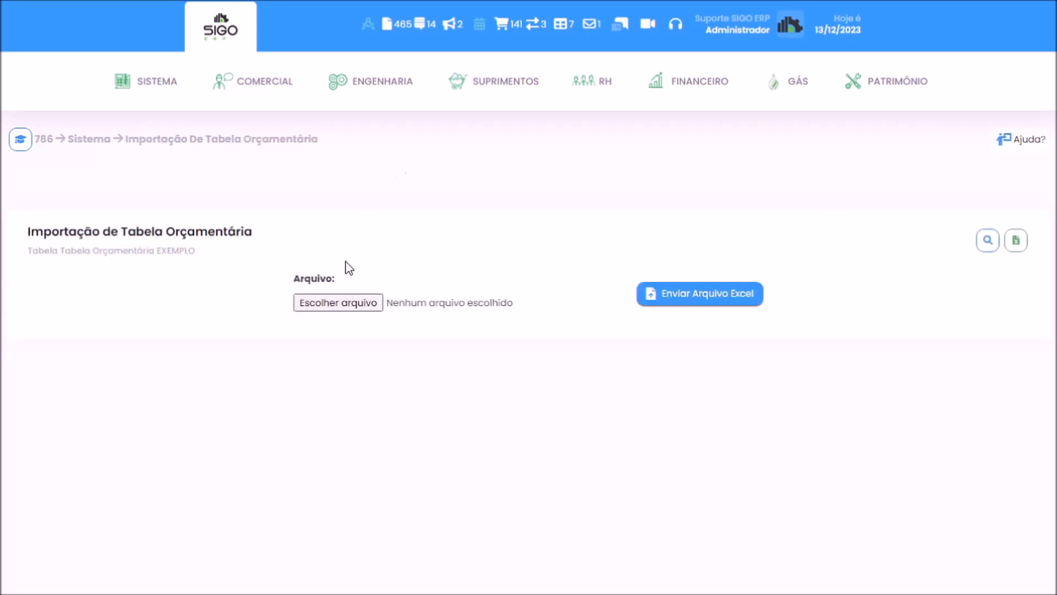
{"action": "left_click", "coordinate": [323, 306]}
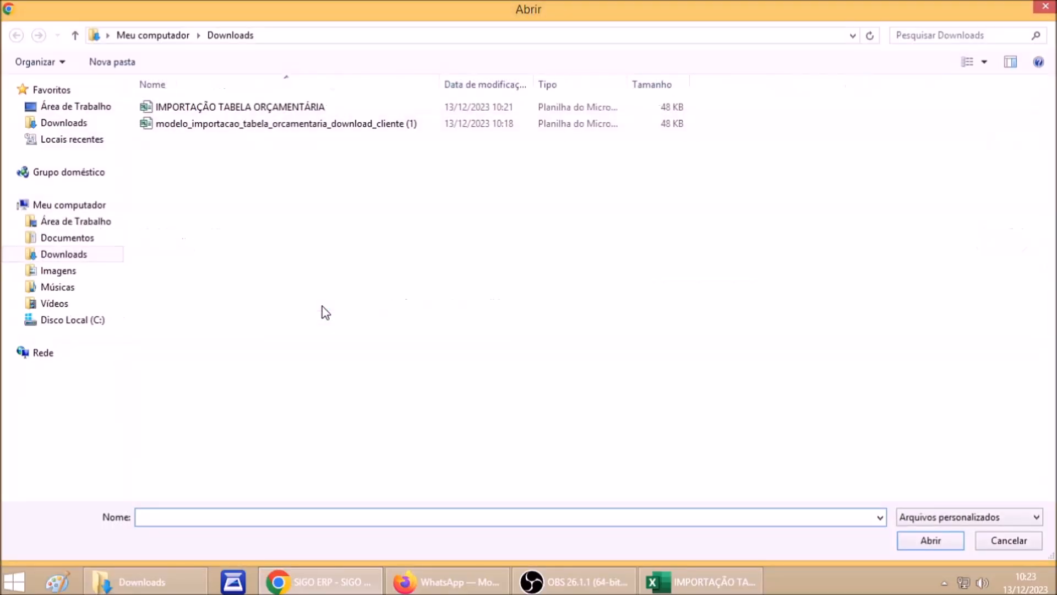
{"action": "left_click", "coordinate": [210, 107]}
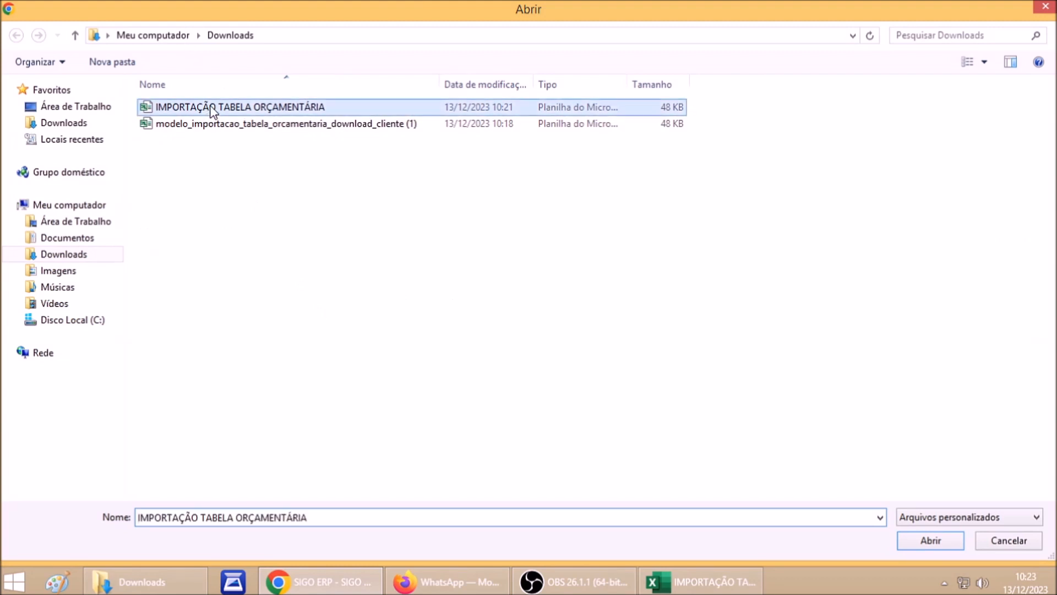
{"action": "left_click", "coordinate": [929, 544]}
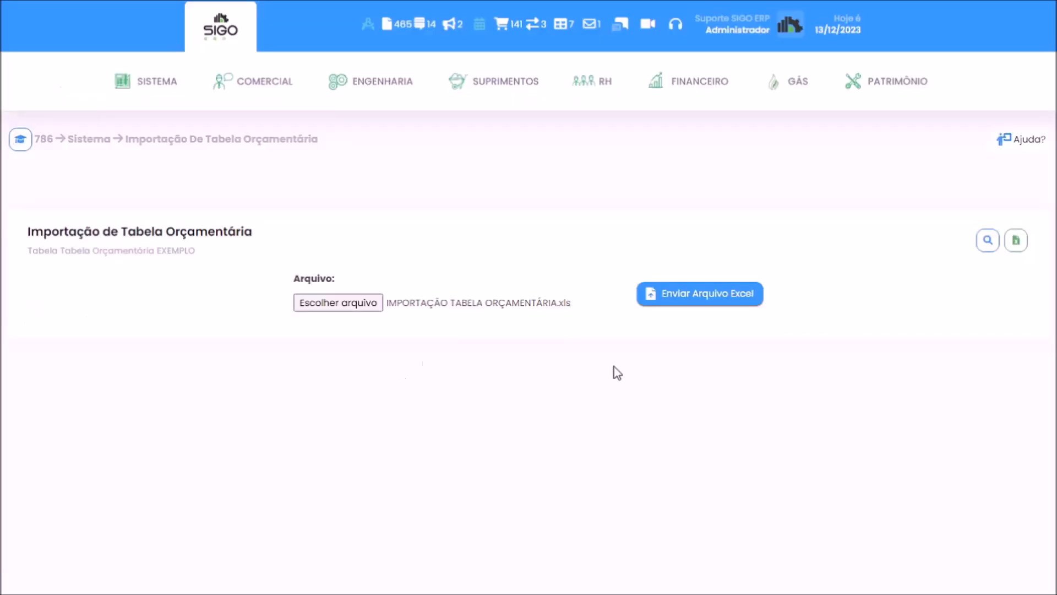
{"action": "left_click", "coordinate": [702, 296]}
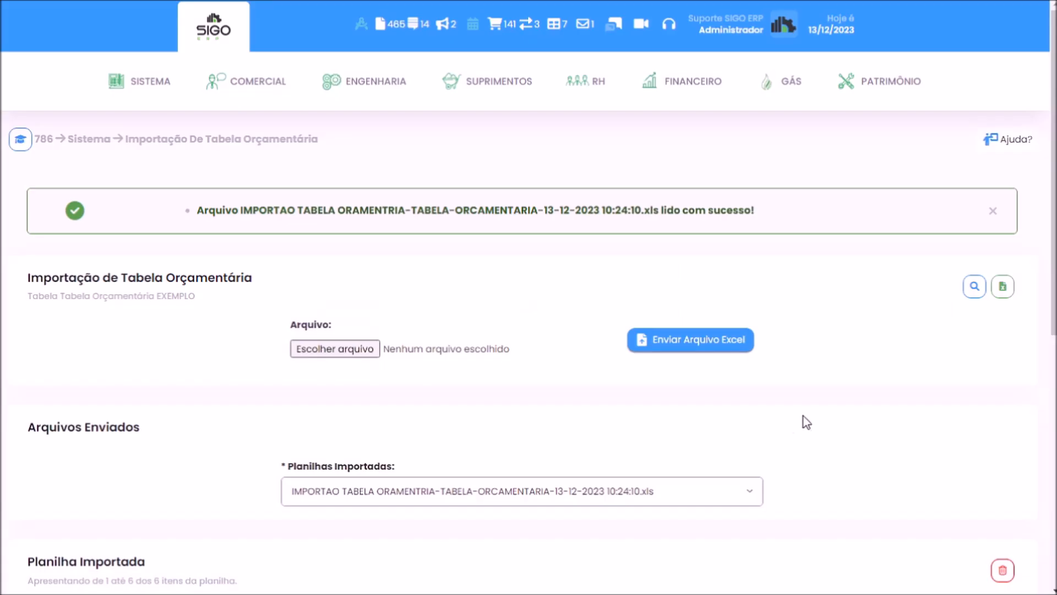
Examine the items under Planilha Importada, expanding the compositions of service rows 2 and 13.
{"action": "scroll", "coordinate": [807, 422], "scroll_direction": "down", "scroll_amount": 8}
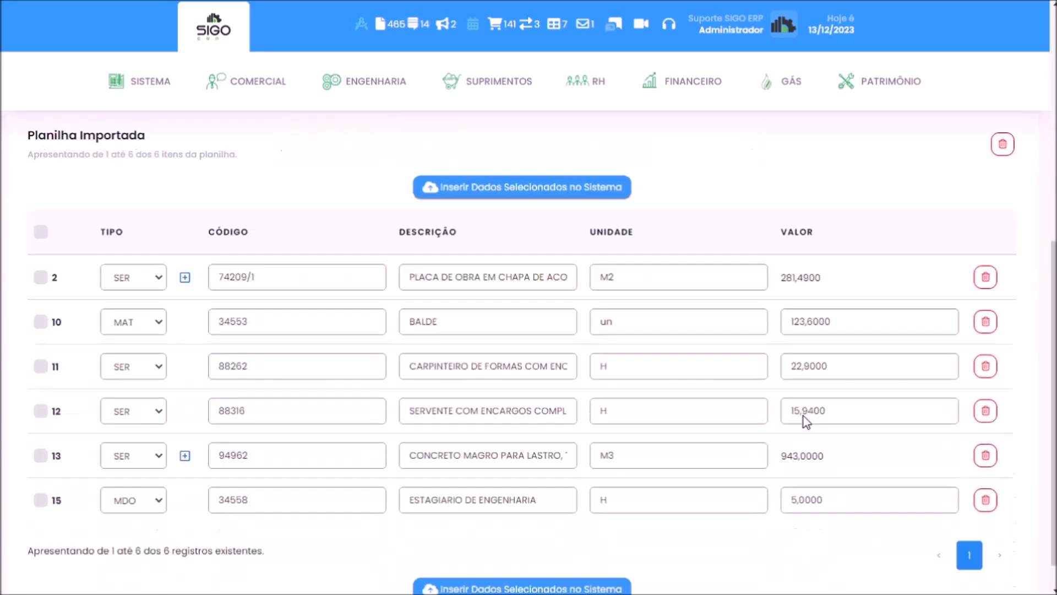
{"action": "scroll", "coordinate": [806, 422], "scroll_direction": "down", "scroll_amount": 1}
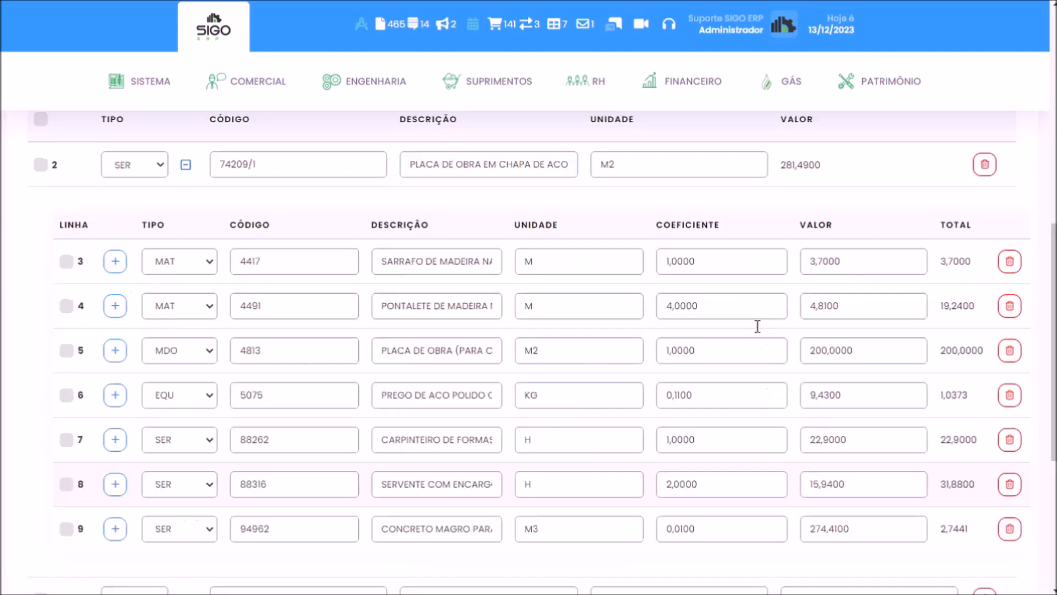
{"action": "scroll", "coordinate": [755, 330], "scroll_direction": "up", "scroll_amount": 3}
{"action": "scroll", "coordinate": [755, 333], "scroll_direction": "down", "scroll_amount": 7}
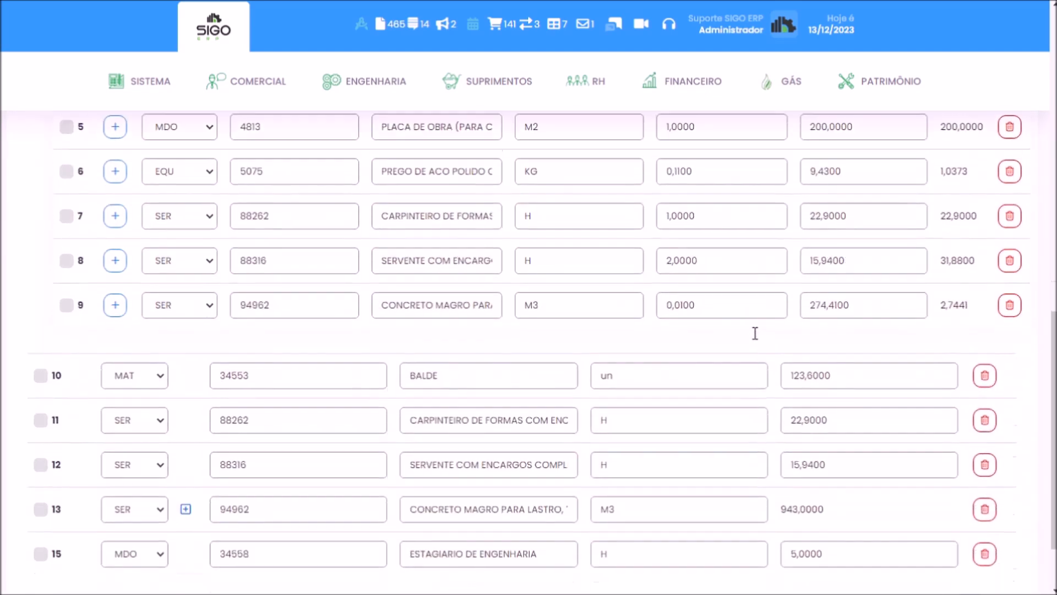
{"action": "scroll", "coordinate": [755, 333], "scroll_direction": "down", "scroll_amount": 2}
{"action": "left_click", "coordinate": [185, 423]}
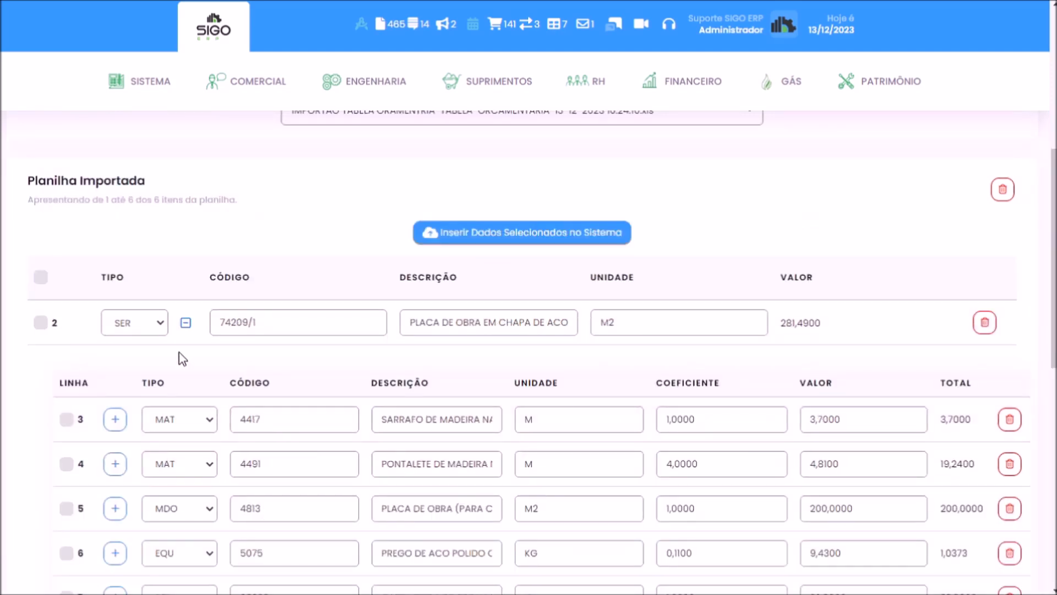
Examine the editable fields of imported row 2: its type options, code, description and unit, plus its composition items.
{"action": "left_click", "coordinate": [160, 325]}
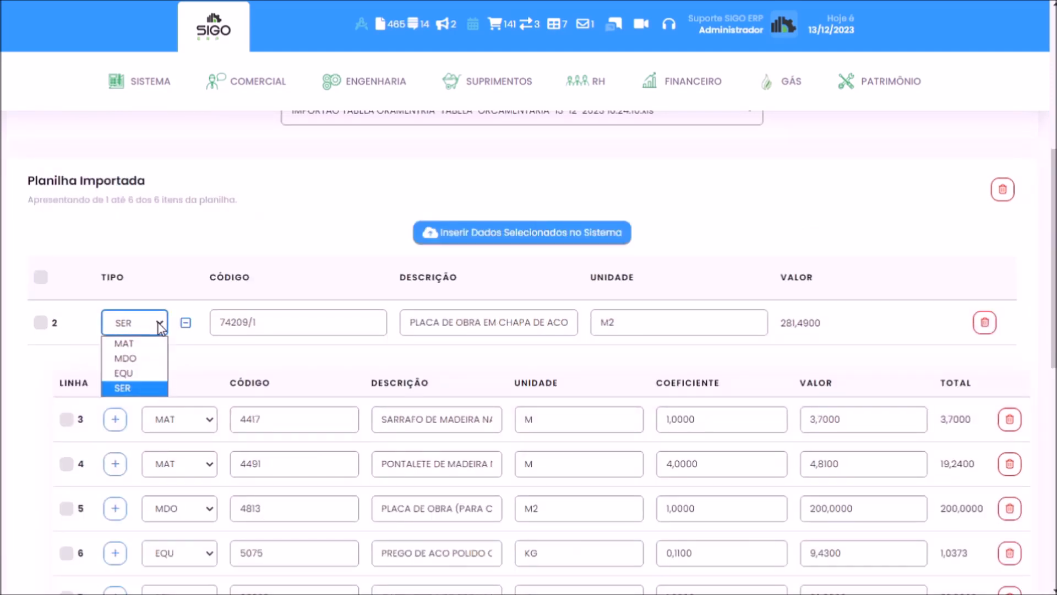
{"action": "left_click", "coordinate": [278, 325]}
{"action": "left_click", "coordinate": [278, 325]}
{"action": "left_click", "coordinate": [497, 324]}
{"action": "left_click", "coordinate": [680, 325]}
{"action": "scroll", "coordinate": [679, 324], "scroll_direction": "down", "scroll_amount": 3}
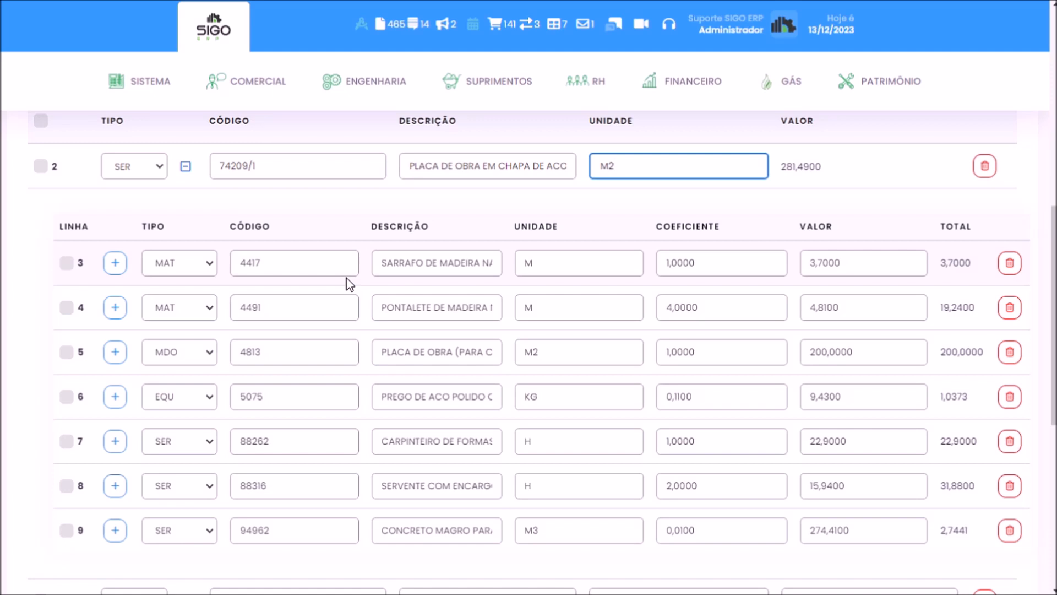
Link composition row 3 of service 74209/1 to the insumo "[MAT] 4417 - SARRAFO NAO APARELHADO *2,5 X 7* CM", searching by code 4417.
{"action": "left_click", "coordinate": [115, 263]}
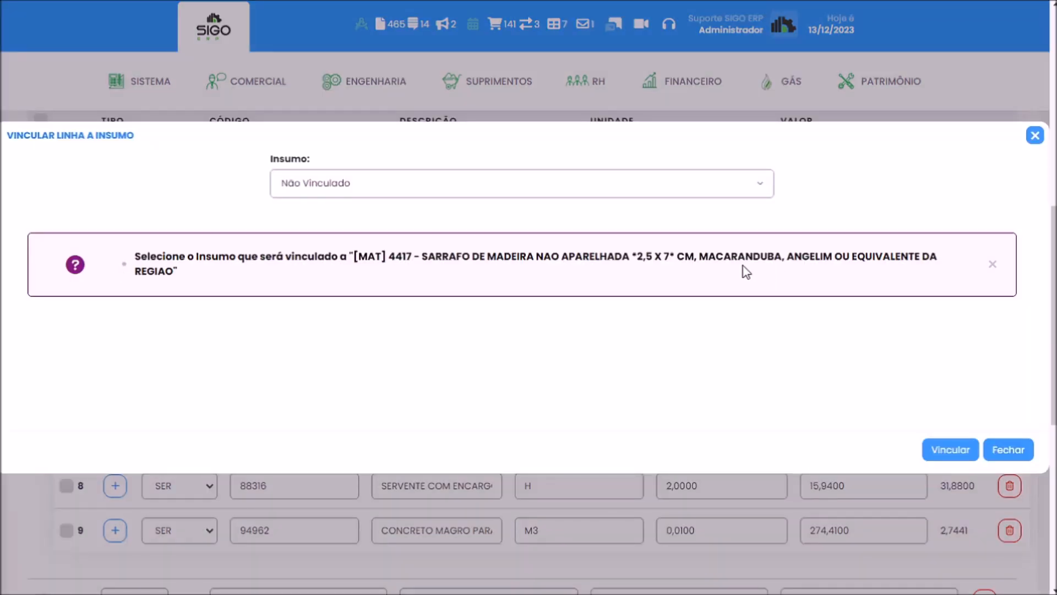
{"action": "left_click", "coordinate": [327, 188]}
{"action": "type", "text": "4417"}
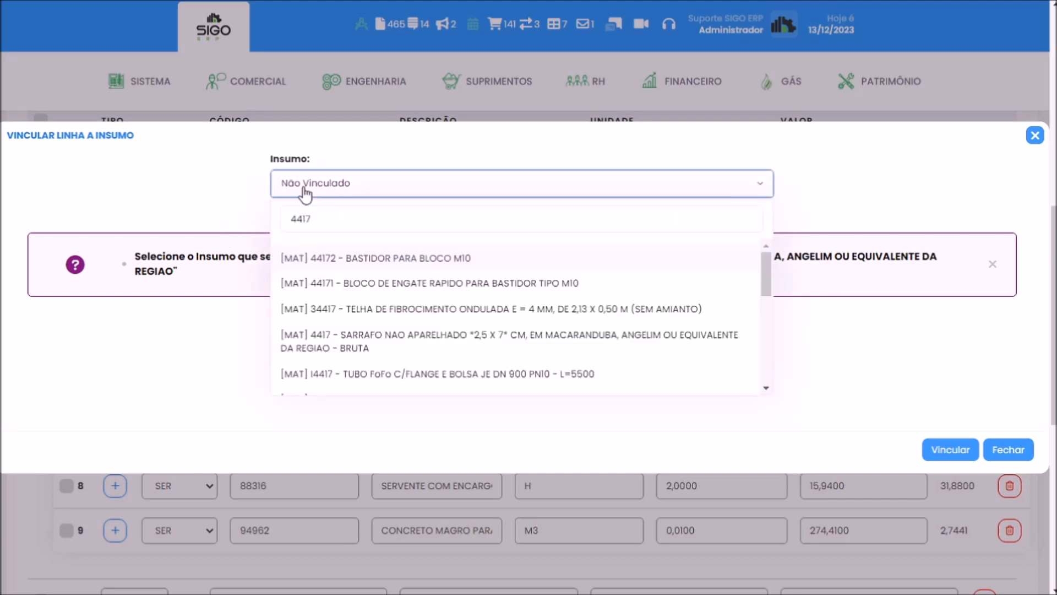
{"action": "left_click", "coordinate": [402, 343]}
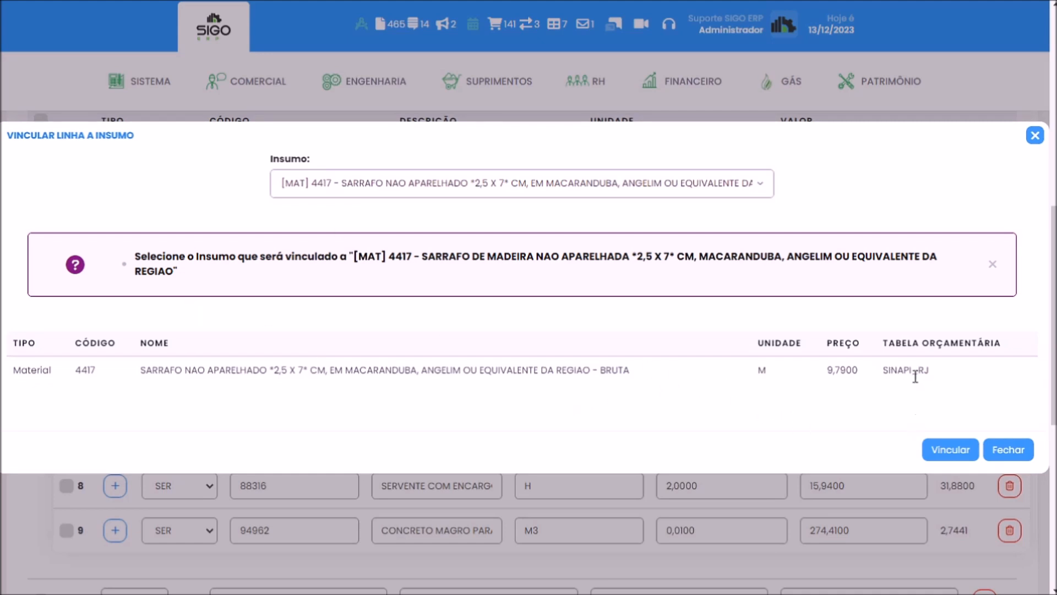
{"action": "left_click", "coordinate": [951, 450]}
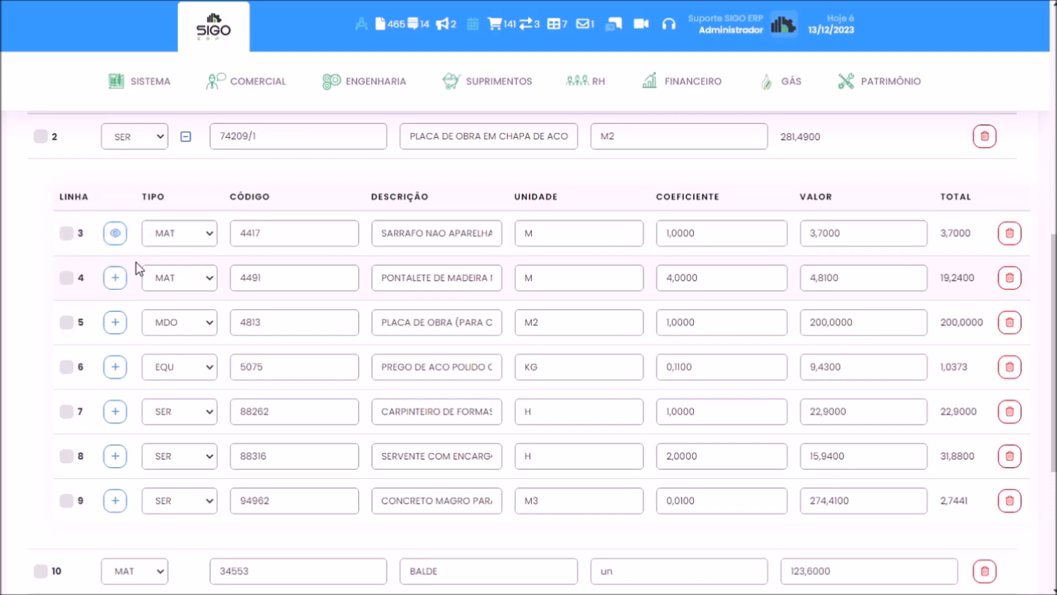
Review the insumo linked to composition row 3, including its unit, price and source budget table, and close the link details.
{"action": "mouse_move", "coordinate": [116, 238]}
{"action": "left_click", "coordinate": [114, 236]}
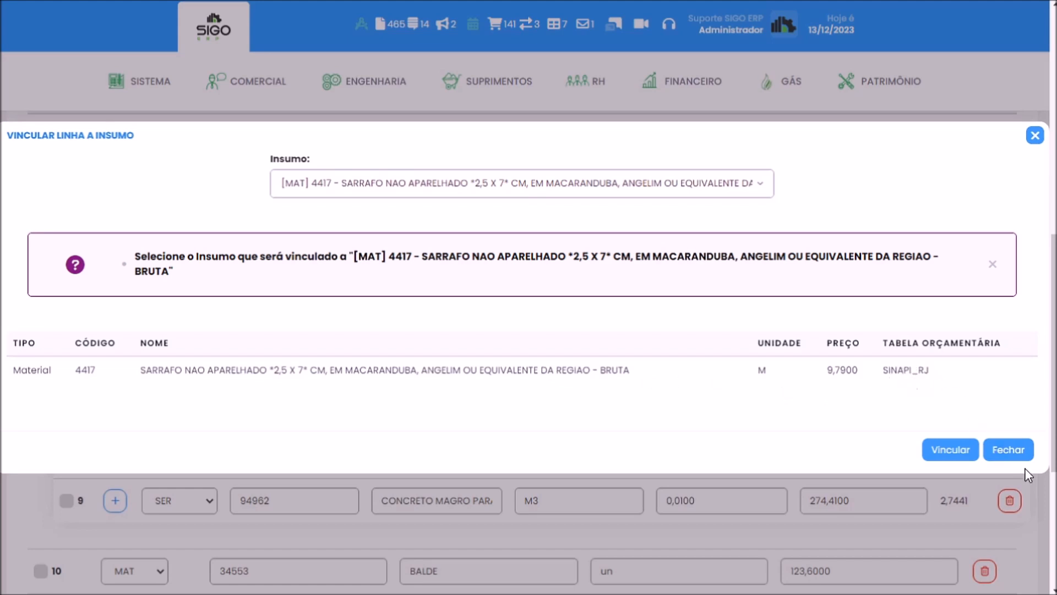
{"action": "left_click", "coordinate": [1017, 454]}
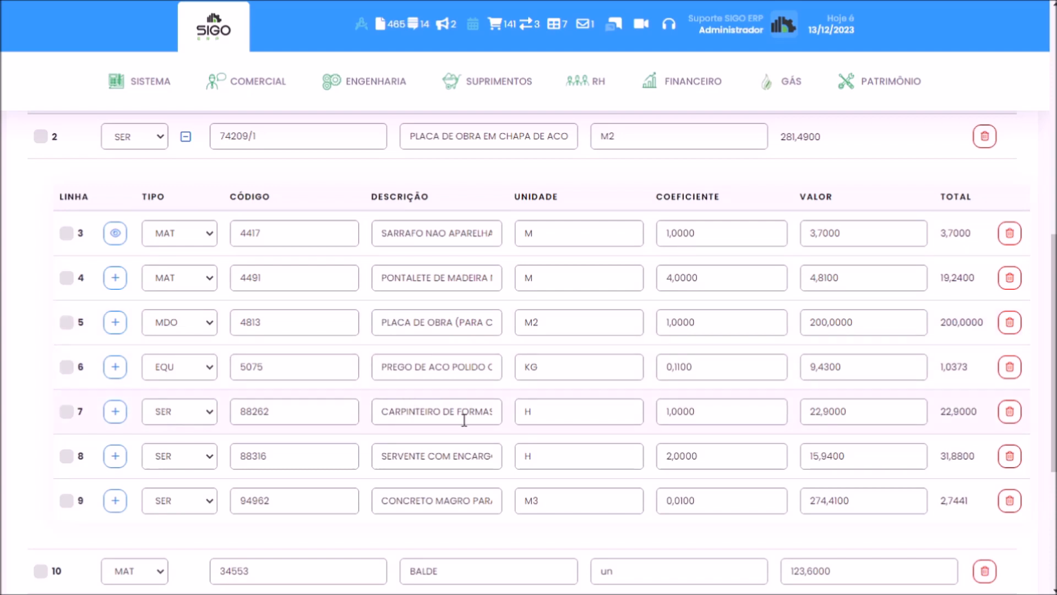
Link composition row 7 to the first "[SER] 88262 - CARPINTEIRO DE FORMAS COM ENCARGOS COMPLEMENTARES" result, searching by code 88262.
{"action": "left_click", "coordinate": [115, 412]}
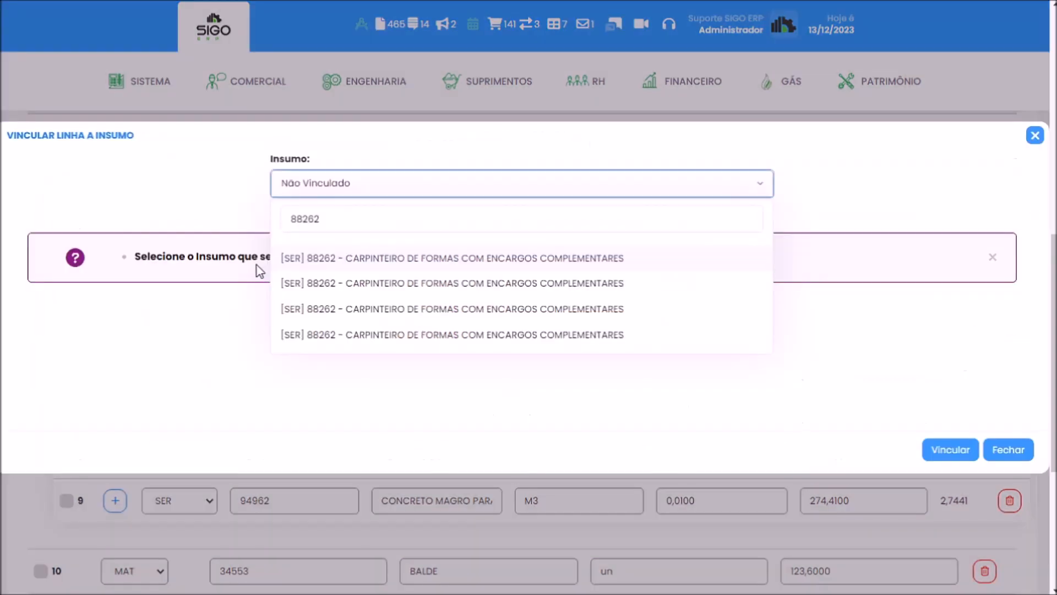
{"action": "left_click", "coordinate": [362, 260]}
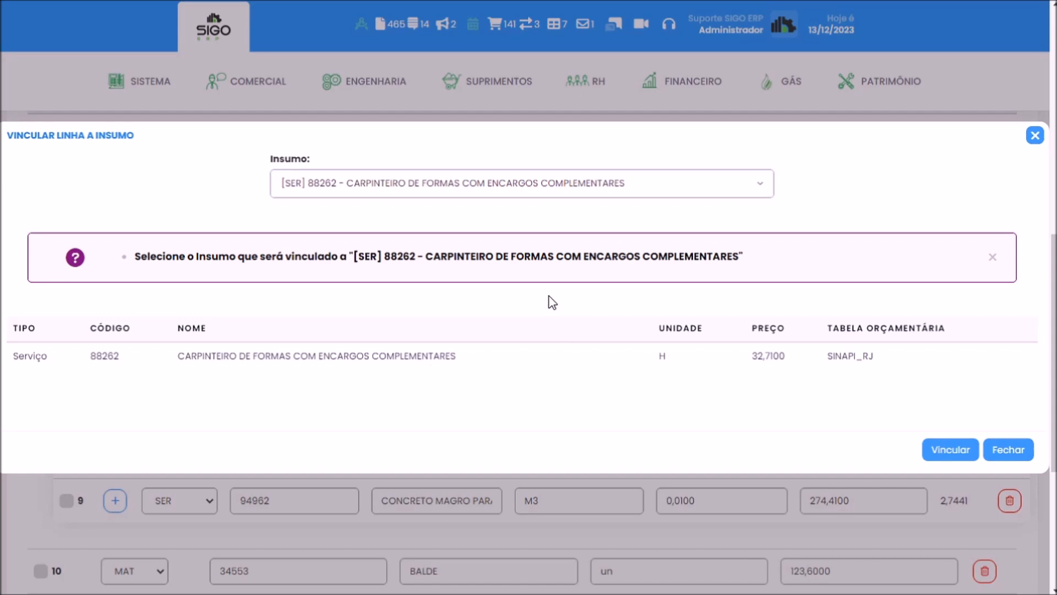
{"action": "left_click", "coordinate": [948, 451]}
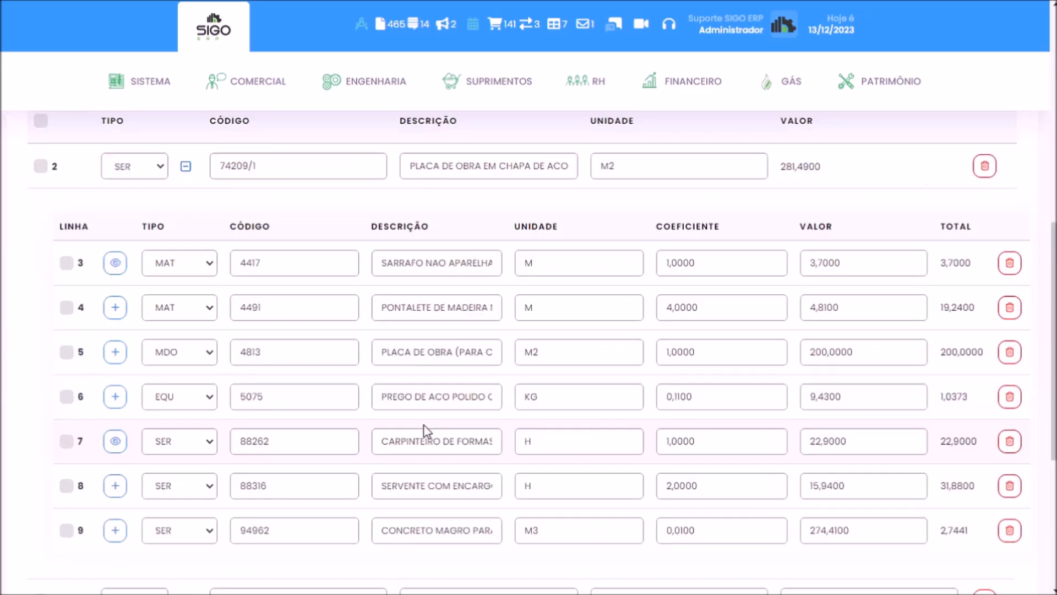
Select all rows under Planilha Importada and insert them into the system, reviewing the Tabela de Dados before confirming.
{"action": "scroll", "coordinate": [424, 431], "scroll_direction": "down", "scroll_amount": 5}
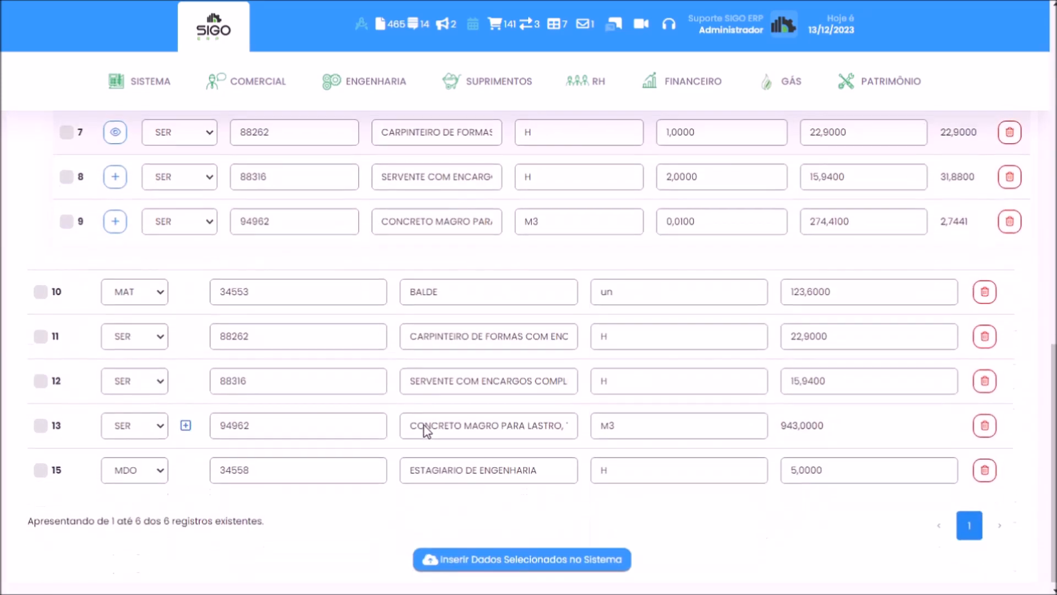
{"action": "scroll", "coordinate": [425, 425], "scroll_direction": "up", "scroll_amount": 9}
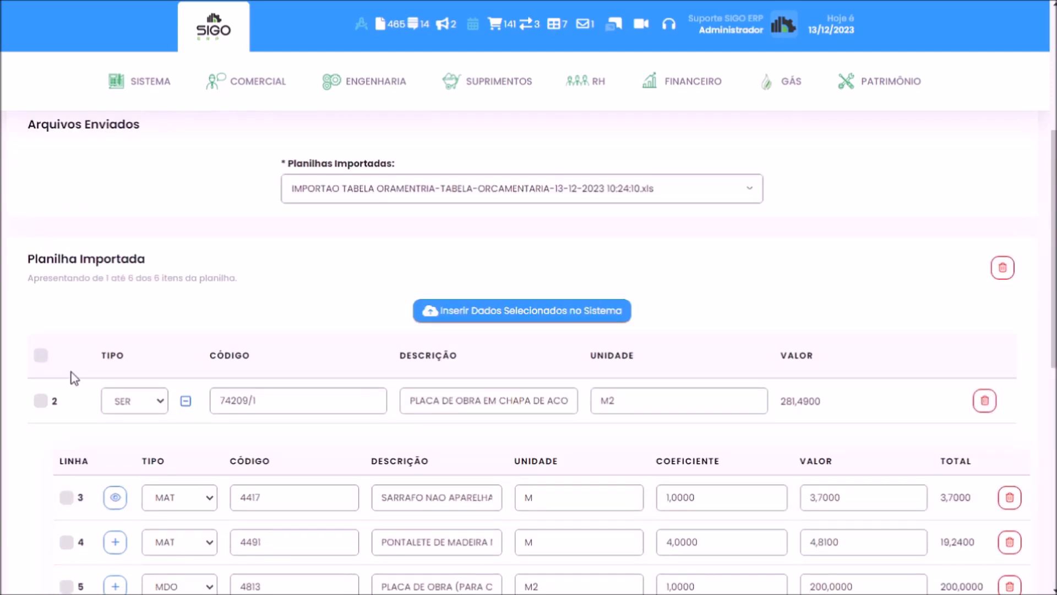
{"action": "left_click", "coordinate": [41, 357]}
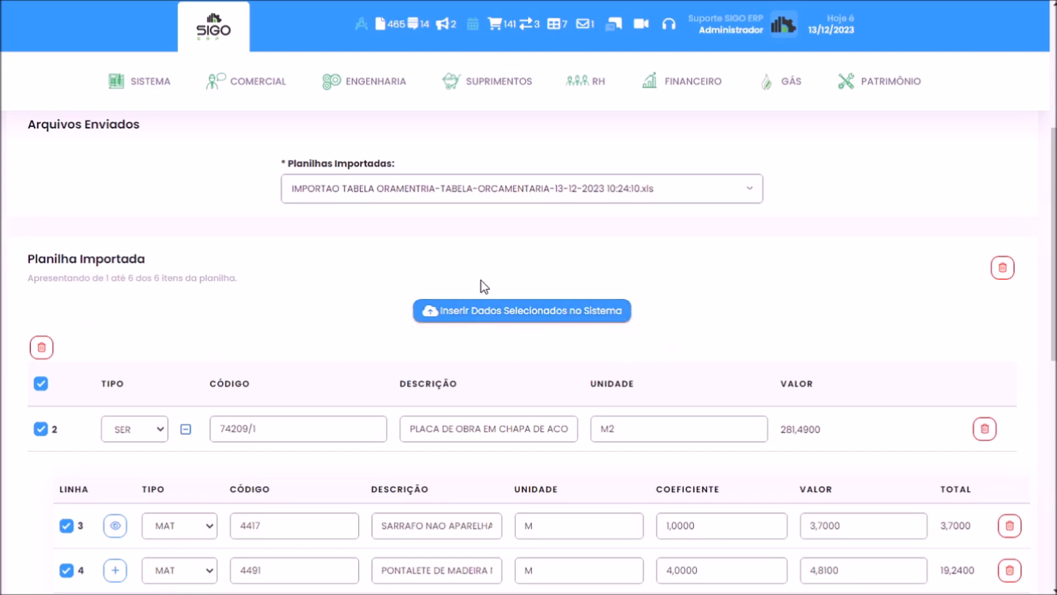
{"action": "left_click", "coordinate": [543, 312]}
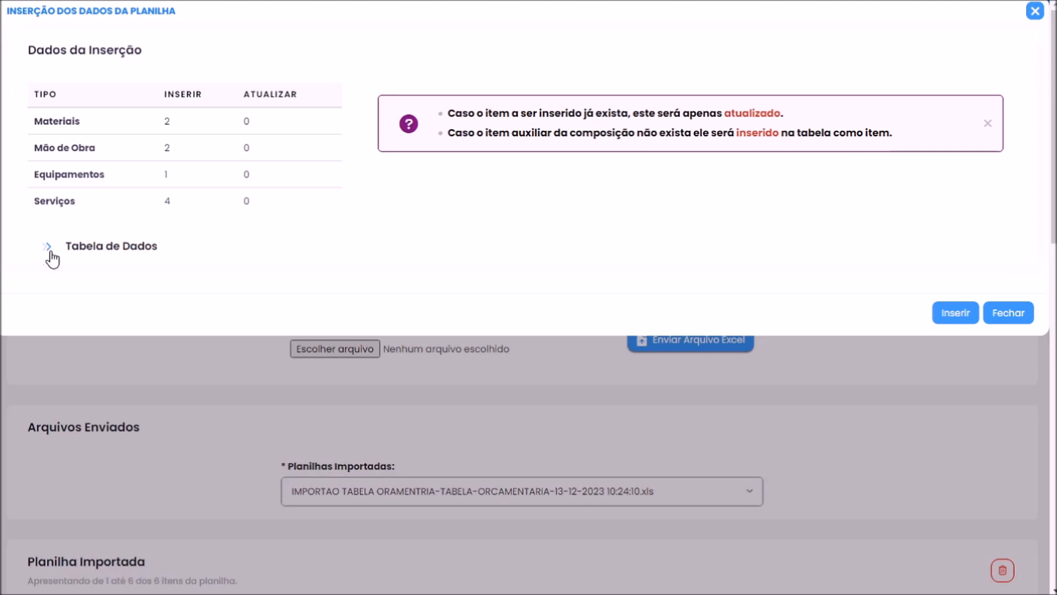
{"action": "left_click", "coordinate": [108, 255]}
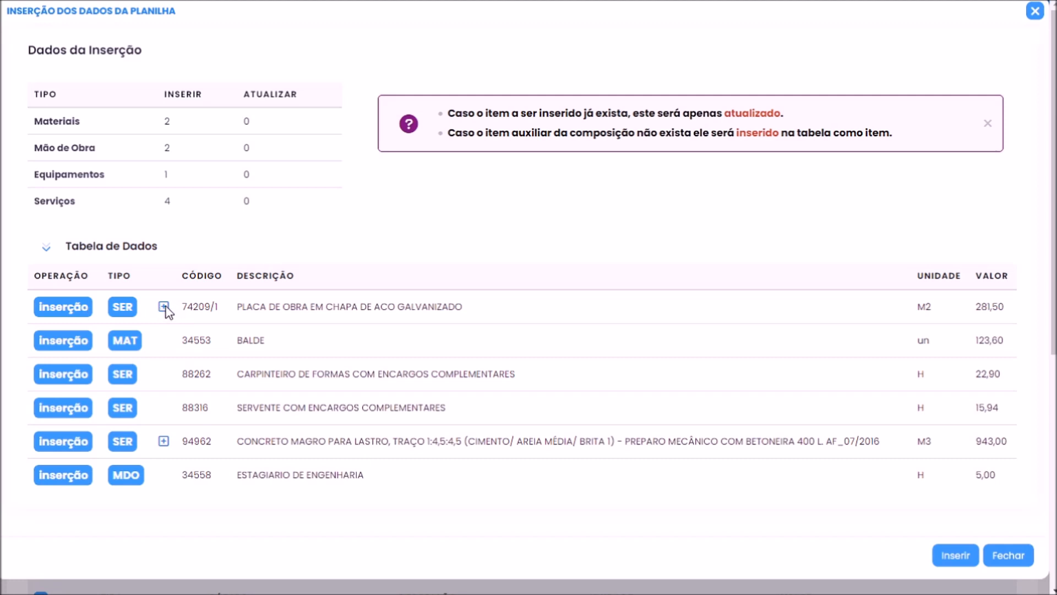
{"action": "left_click", "coordinate": [133, 249]}
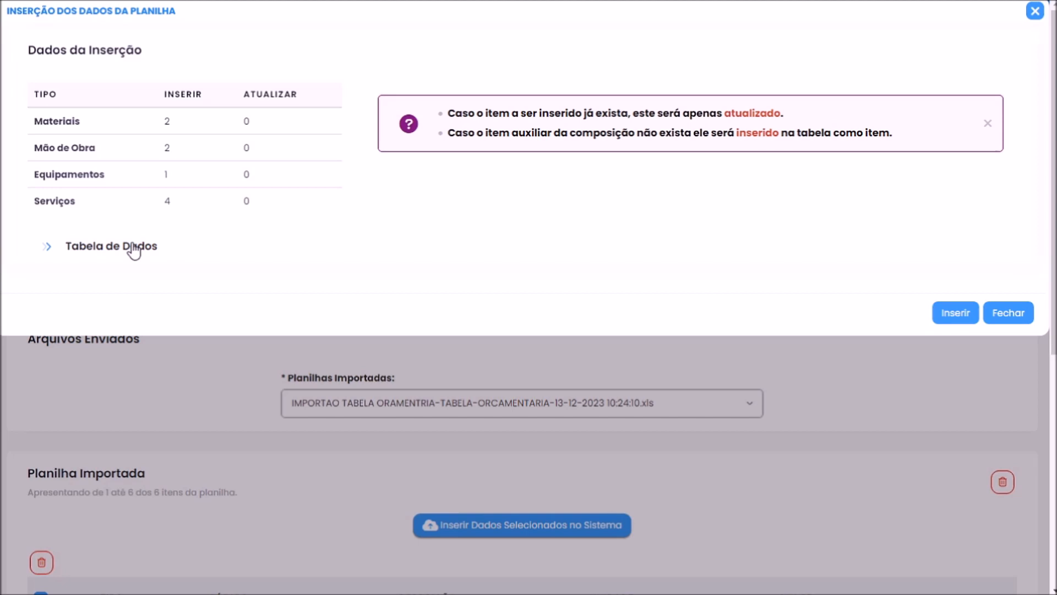
{"action": "left_click", "coordinate": [957, 314]}
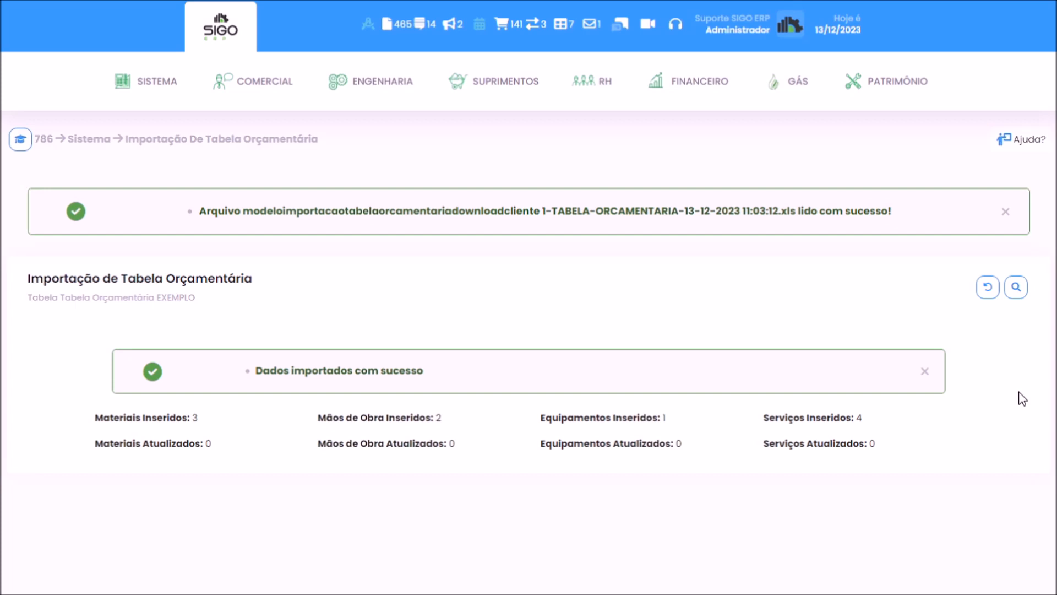
Return to the budget table list, filter it by "ex" and check the item counts of Tabela Orçamentária EXEMPLO.
{"action": "left_click", "coordinate": [989, 289]}
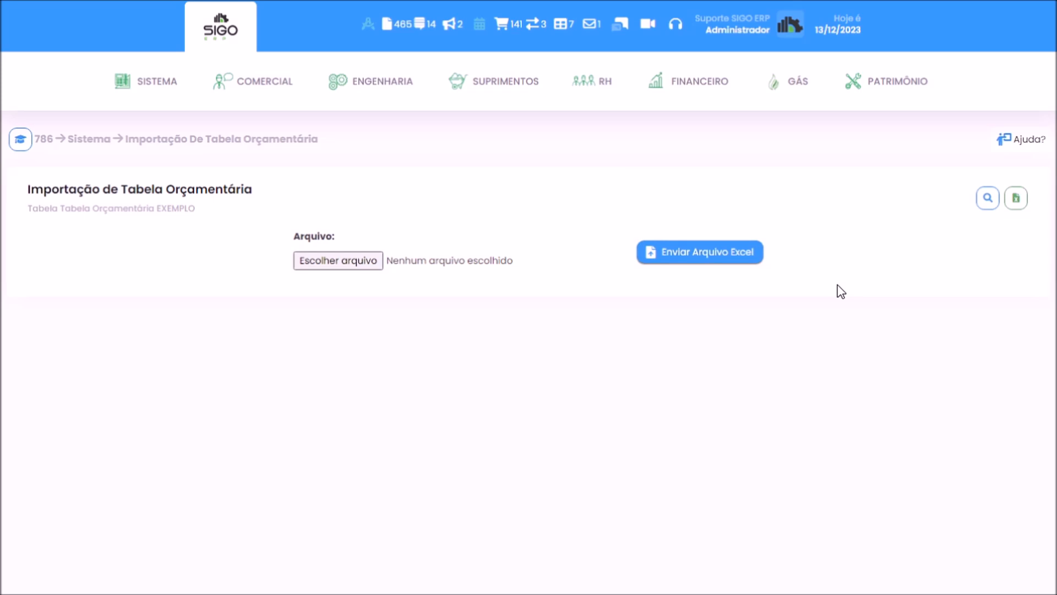
{"action": "left_click", "coordinate": [988, 199]}
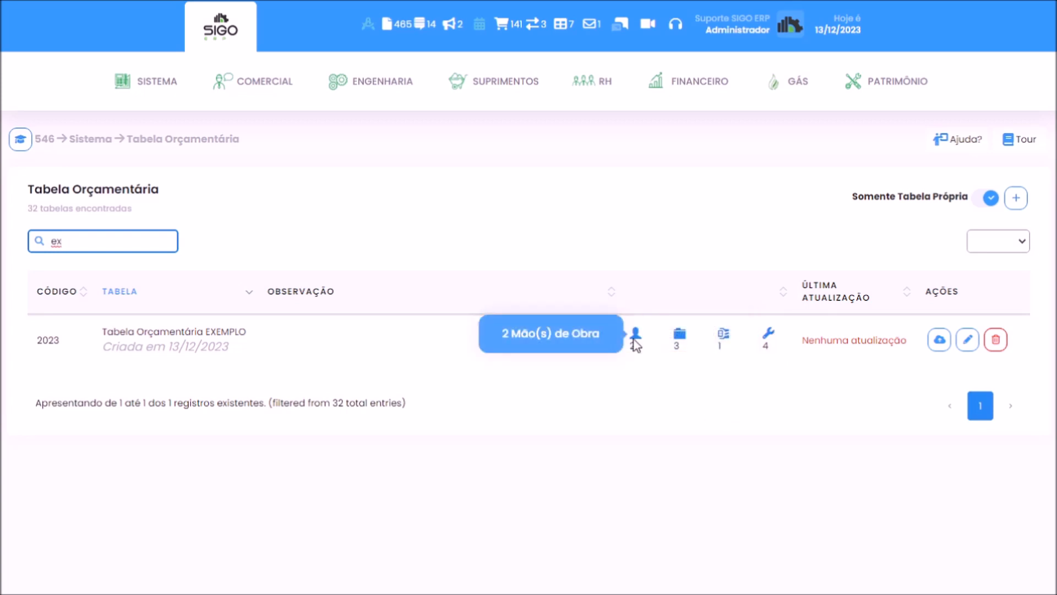
Consult the registered materials filtered by budget table "[2023] - Tabela Orçamentária EXEMPLO" and examine their codes, units and prices.
{"action": "mouse_move", "coordinate": [158, 83]}
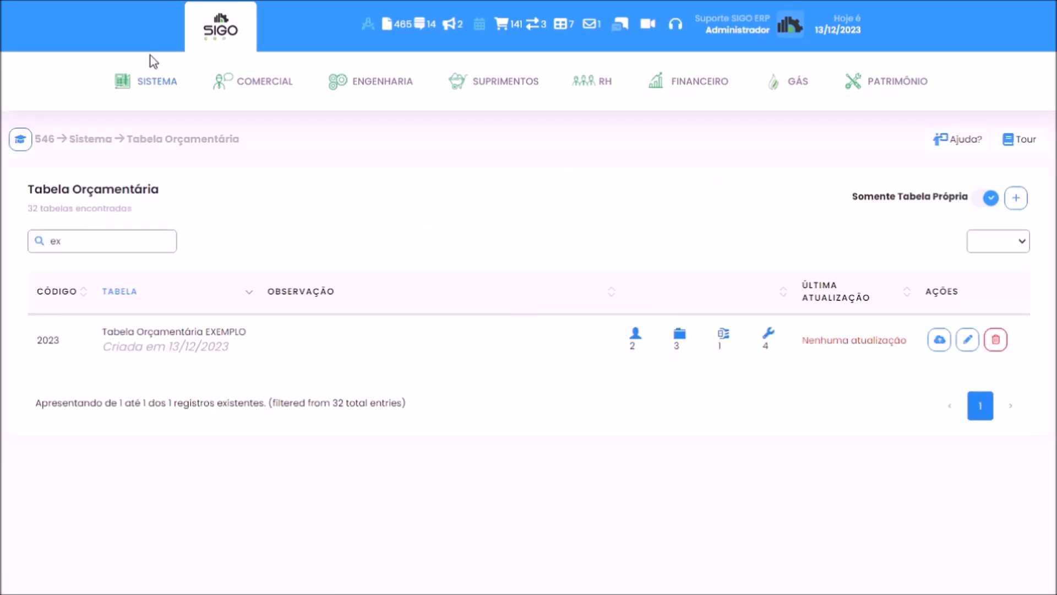
{"action": "mouse_move", "coordinate": [145, 99]}
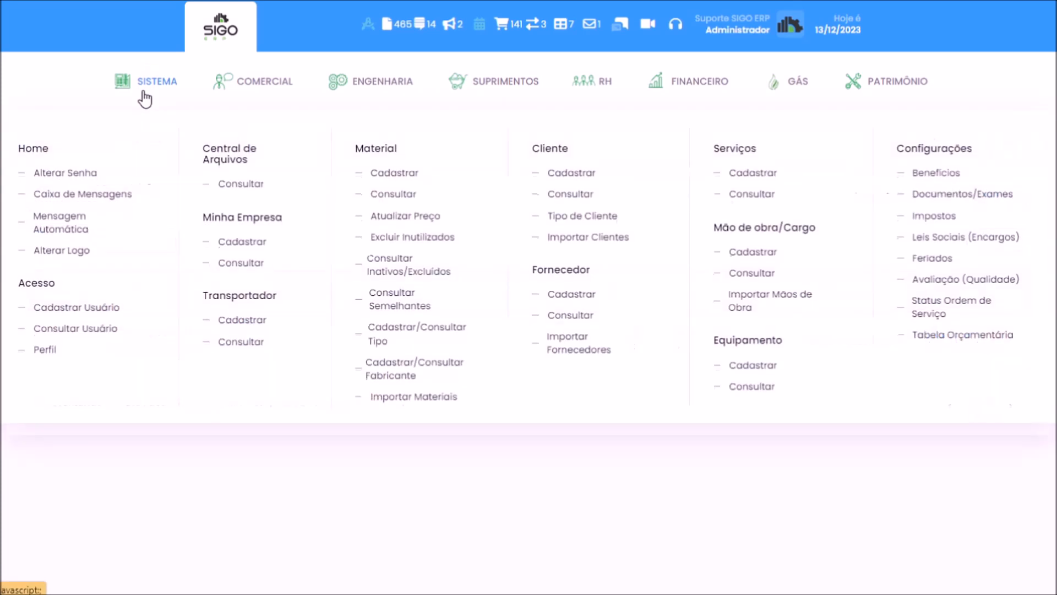
{"action": "left_click", "coordinate": [404, 204]}
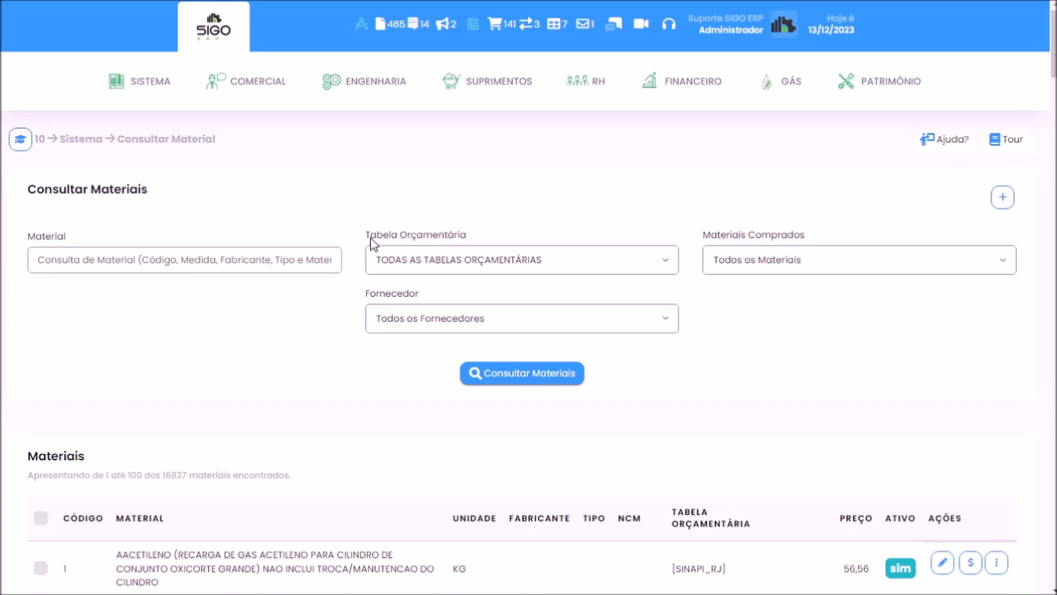
{"action": "left_click", "coordinate": [553, 262]}
{"action": "type", "text": "ex"}
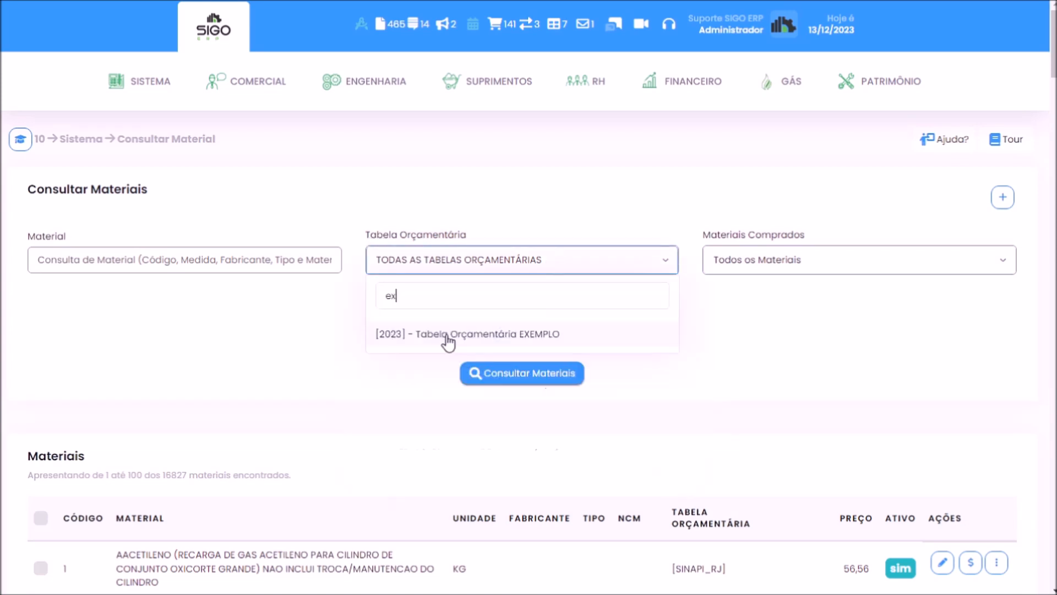
{"action": "left_click", "coordinate": [449, 337]}
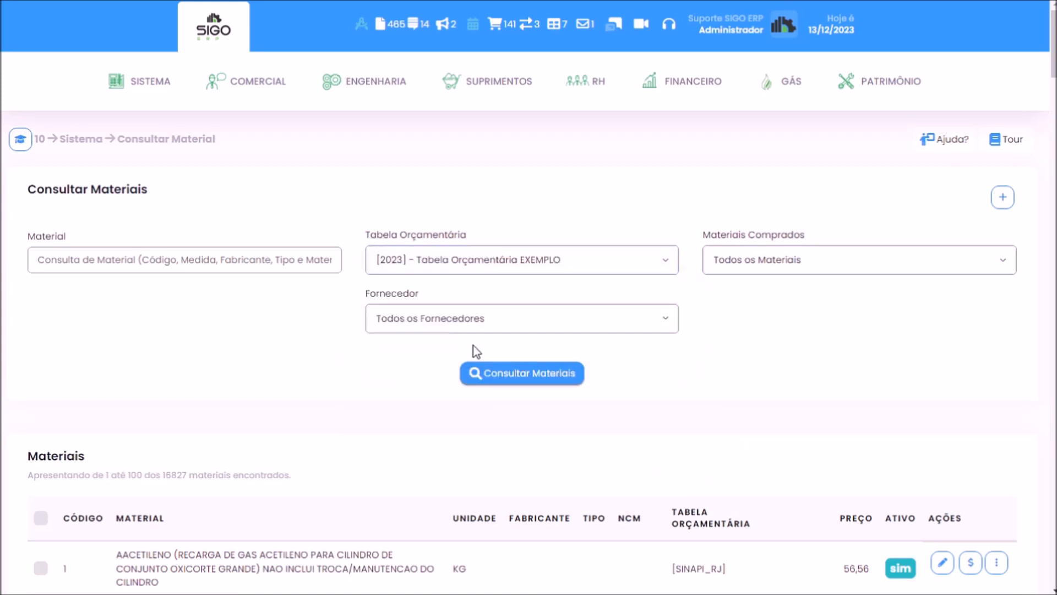
{"action": "left_click", "coordinate": [527, 375]}
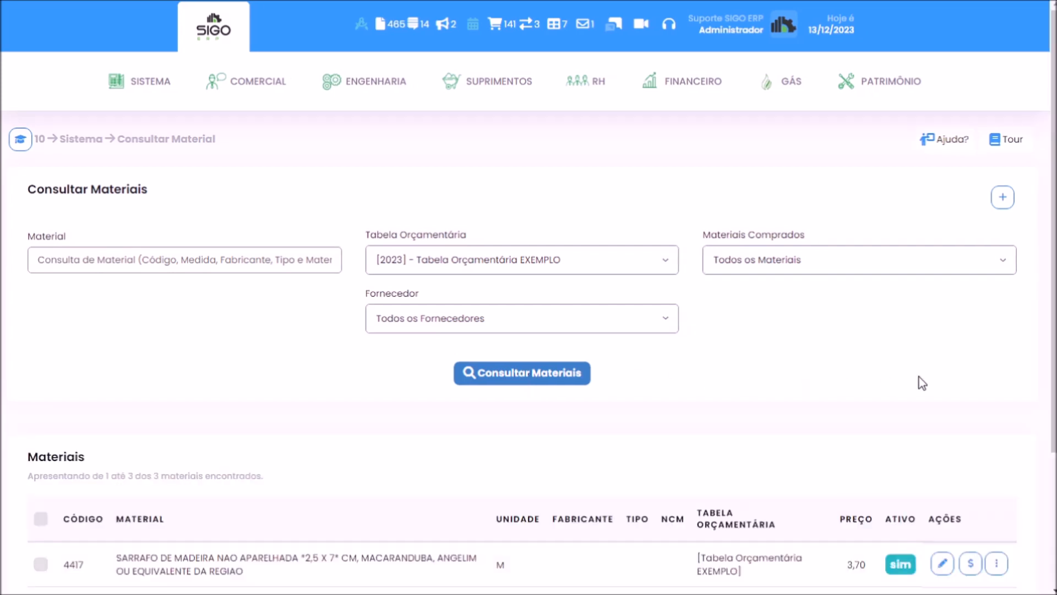
{"action": "scroll", "coordinate": [921, 380], "scroll_direction": "down", "scroll_amount": 3}
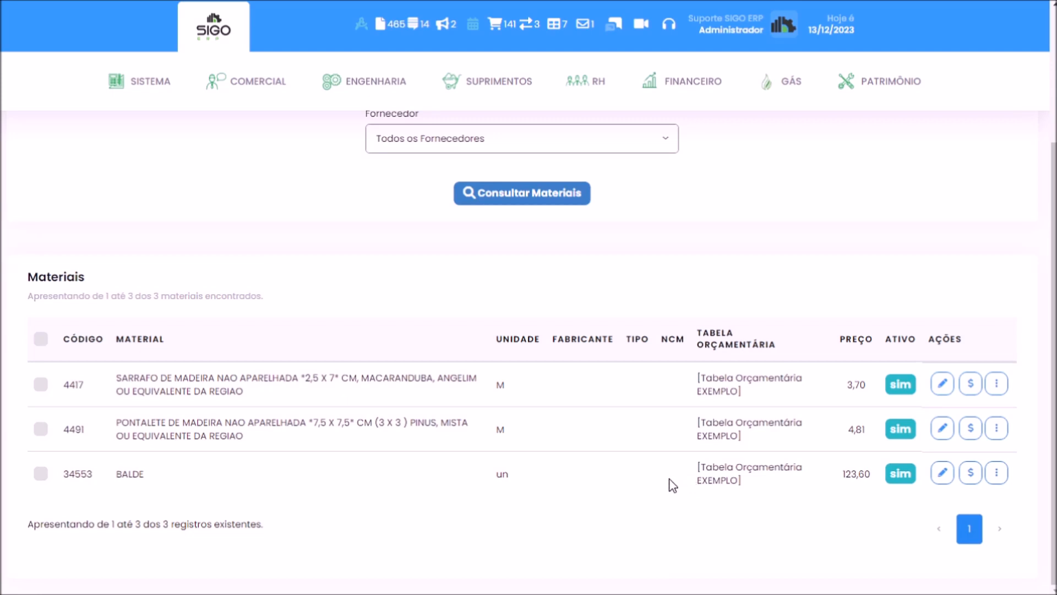
{"action": "scroll", "coordinate": [807, 503], "scroll_direction": "up", "scroll_amount": 3}
{"action": "scroll", "coordinate": [855, 341], "scroll_direction": "down", "scroll_amount": 3}
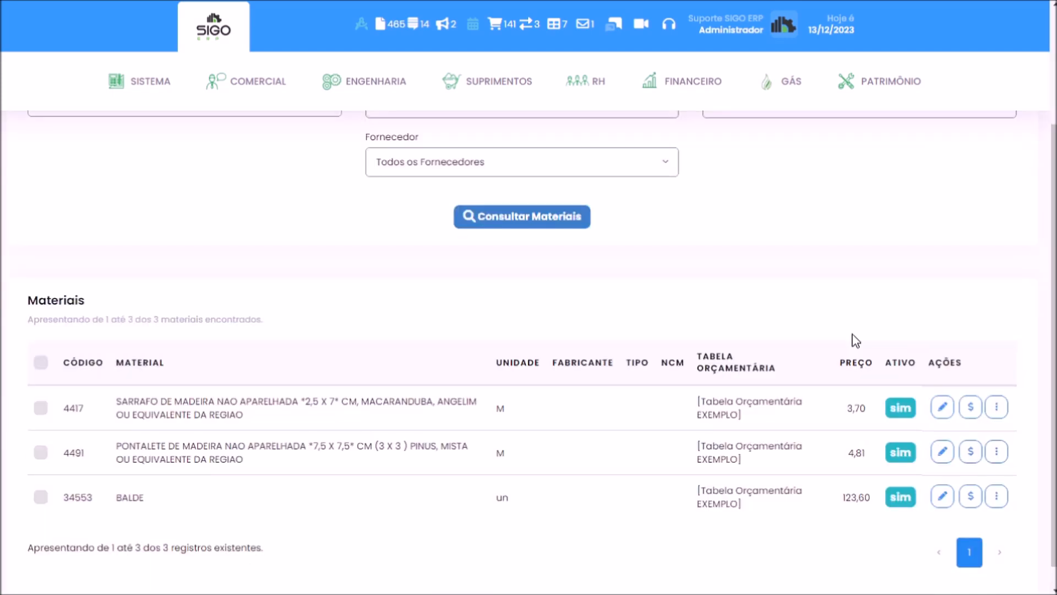